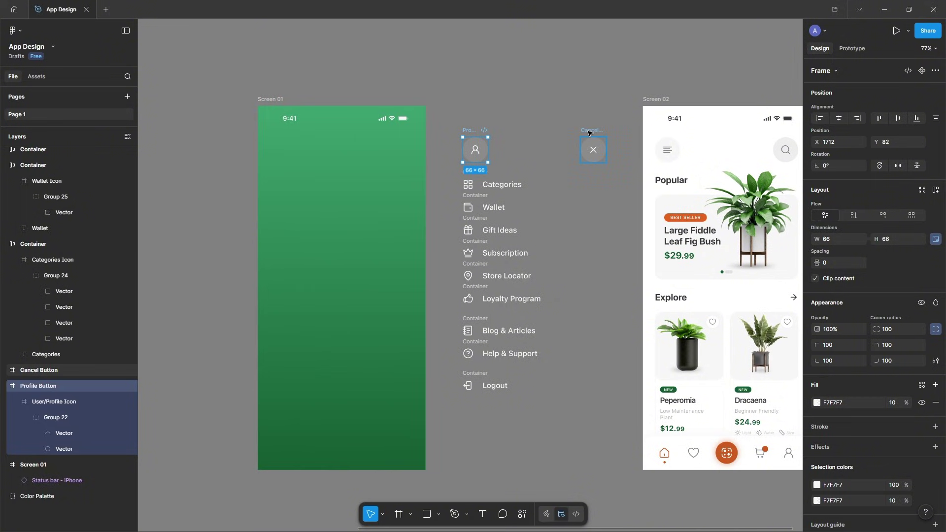
# Move the profile and cancel buttons together into Screen 01, leaving 32 px margins on both sides
pyautogui.keyDown('shift'); pyautogui.click(593, 134); pyautogui.keyUp('shift')
pyautogui.scroll(1, 401, 158)
pyautogui.hscroll(-2, 401, 158)
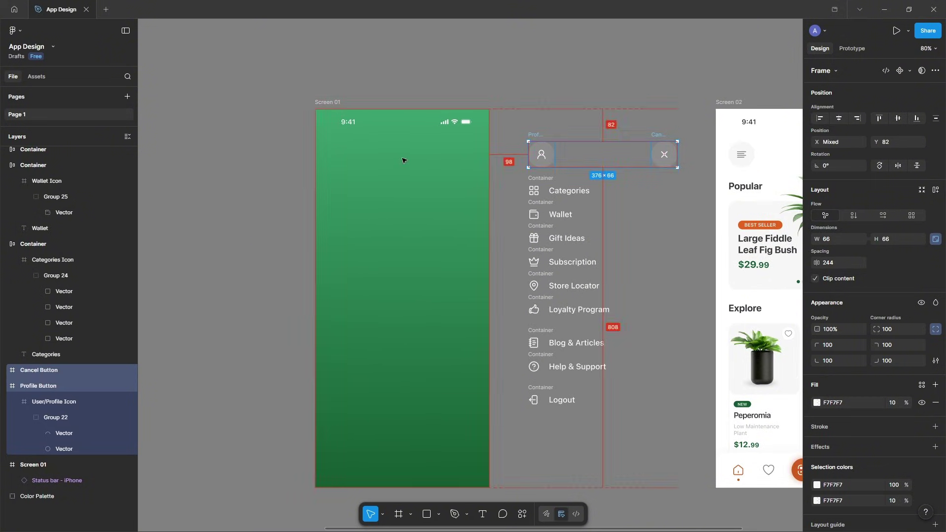
pyautogui.moveTo(538, 135); pyautogui.dragTo(344, 135)
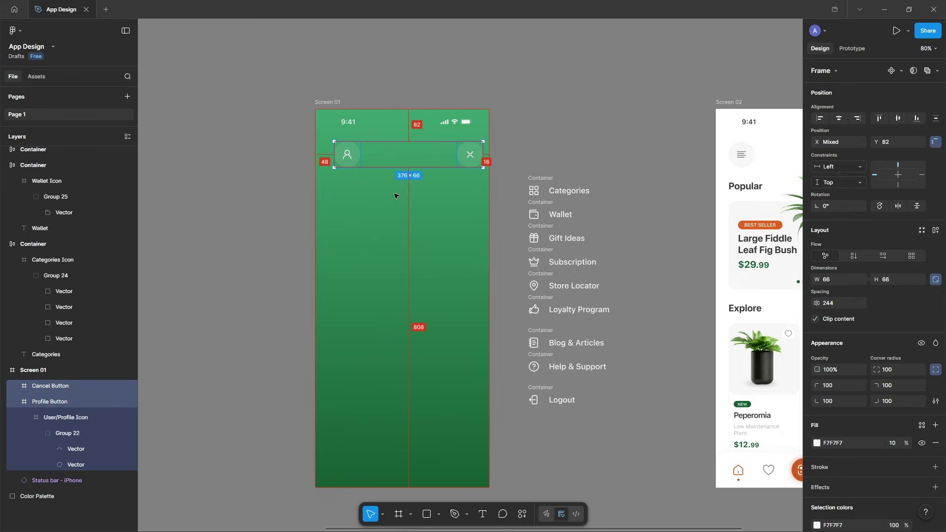
pyautogui.hotkey('shift', 'Left')
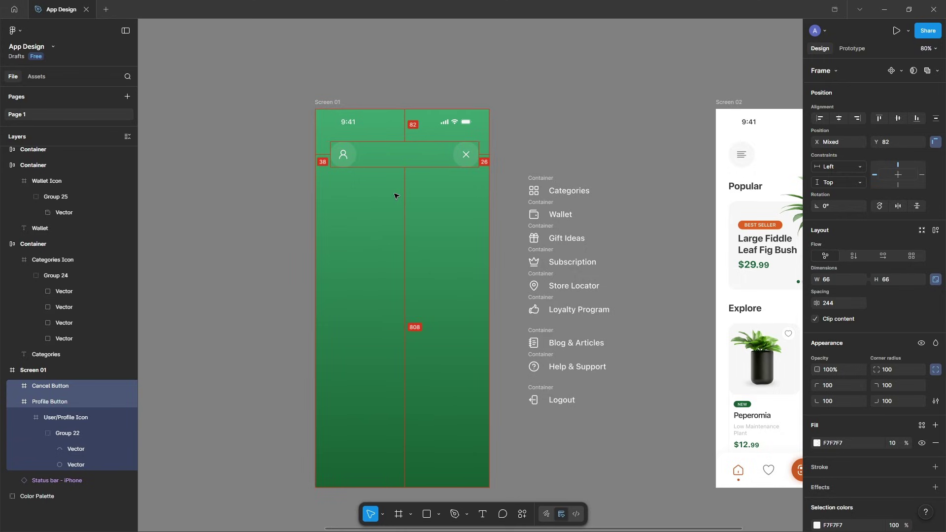
pyautogui.press('Left')
pyautogui.press('Left')
pyautogui.press('Left')
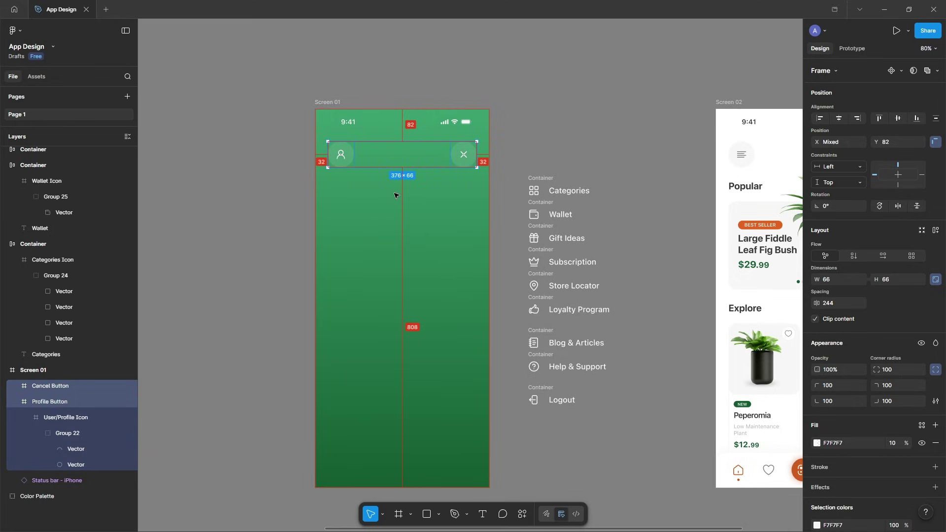
# Move all nine menu containers, from Categories to Logout, into Screen 01 below the profile button at X 32
pyautogui.scroll(-3, 547, 160)
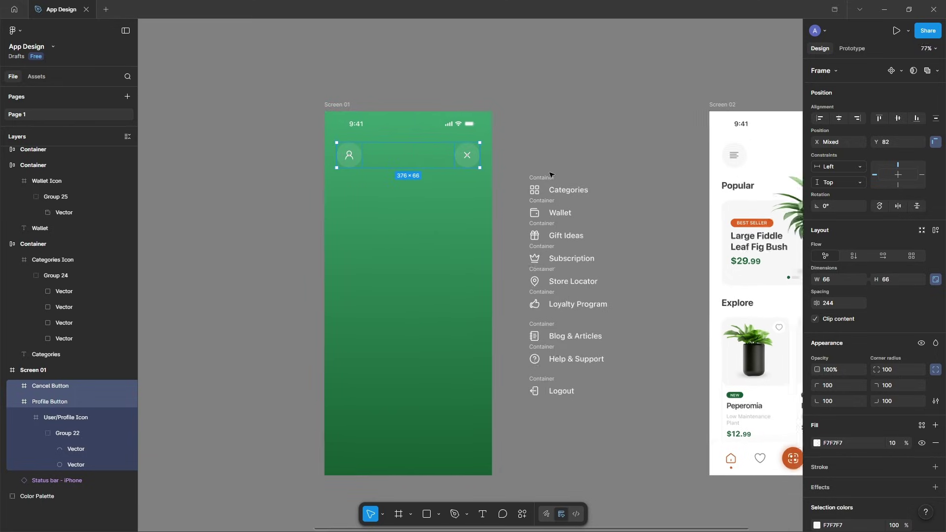
pyautogui.click(552, 137)
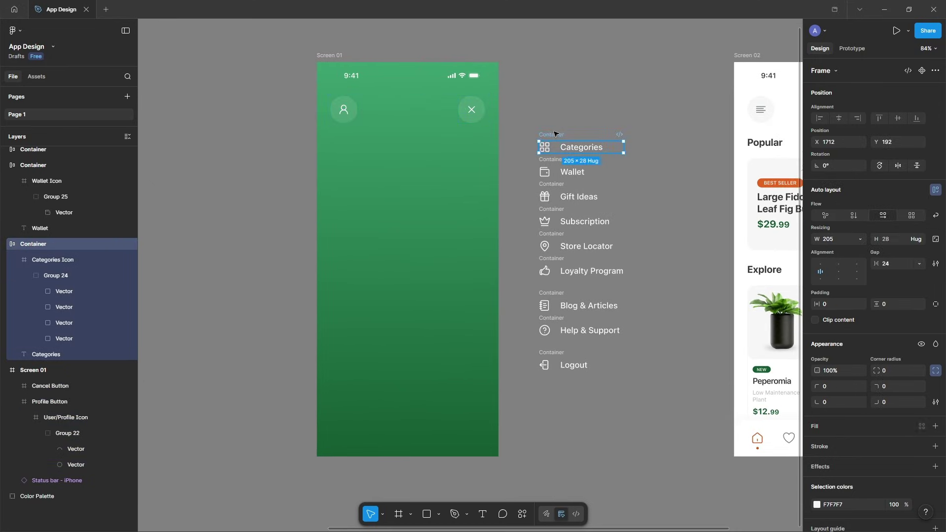
pyautogui.scroll(5, 550, 158)
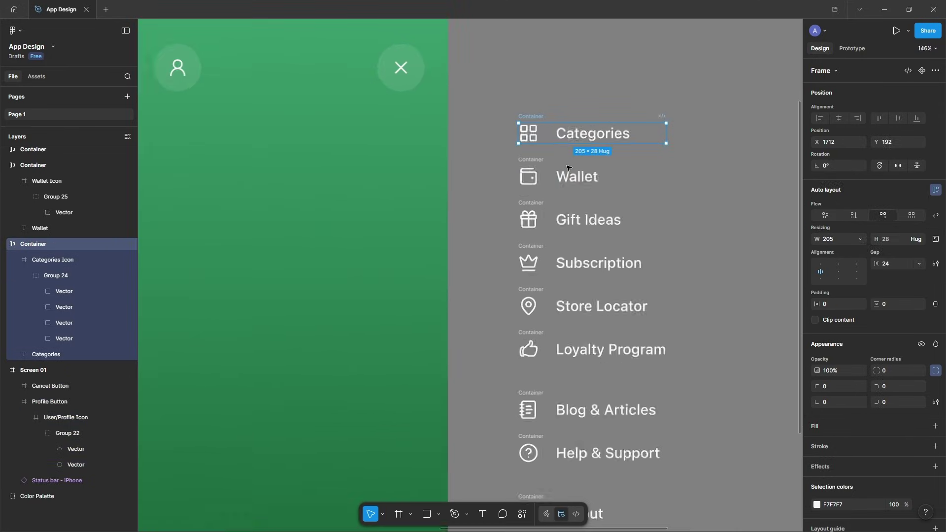
pyautogui.keyDown('shift'); pyautogui.click(530, 161); pyautogui.keyUp('shift')
pyautogui.keyDown('shift'); pyautogui.click(533, 229); pyautogui.keyUp('shift')
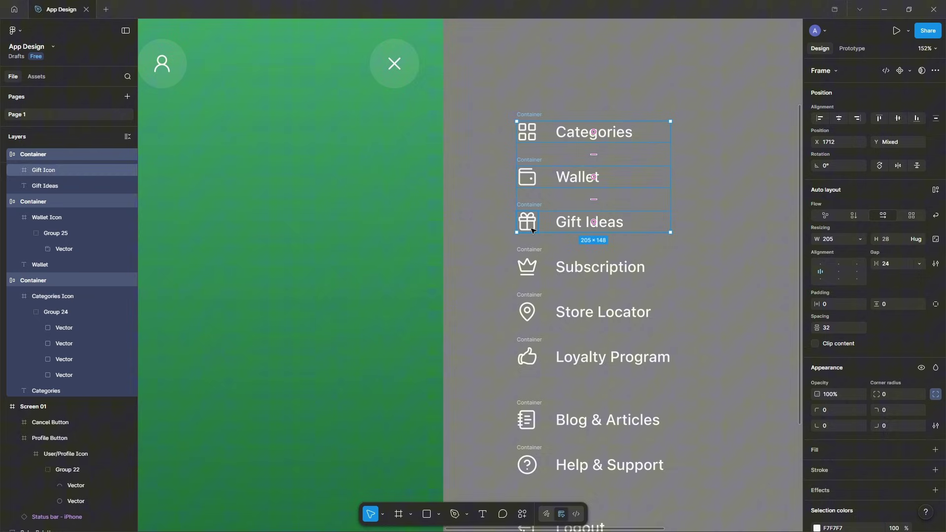
pyautogui.keyDown('shift'); pyautogui.click(535, 260); pyautogui.keyUp('shift')
pyautogui.scroll(-2, 508, 207)
pyautogui.scroll(2, 514, 223)
pyautogui.keyDown('shift'); pyautogui.click(513, 222); pyautogui.keyUp('shift')
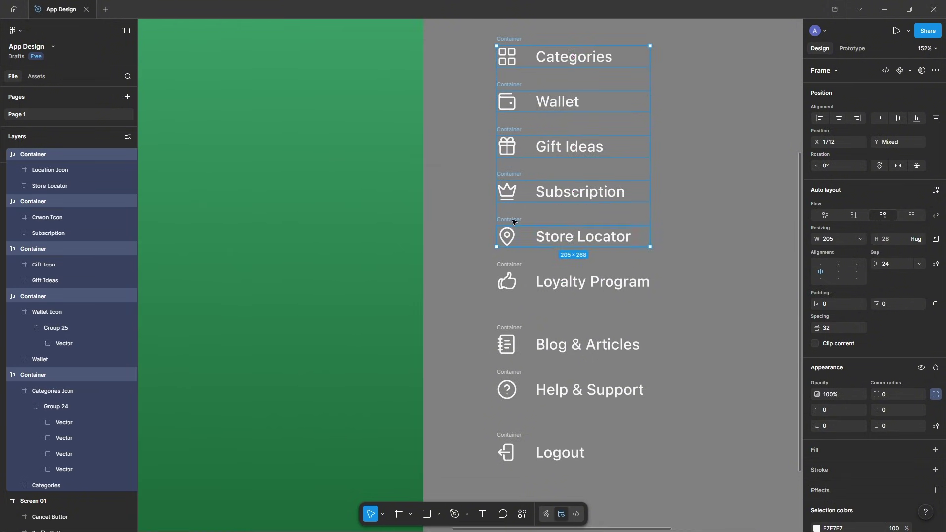
pyautogui.keyDown('shift'); pyautogui.click(515, 260); pyautogui.keyUp('shift')
pyautogui.scroll(-3, 515, 260)
pyautogui.scroll(2, 510, 266)
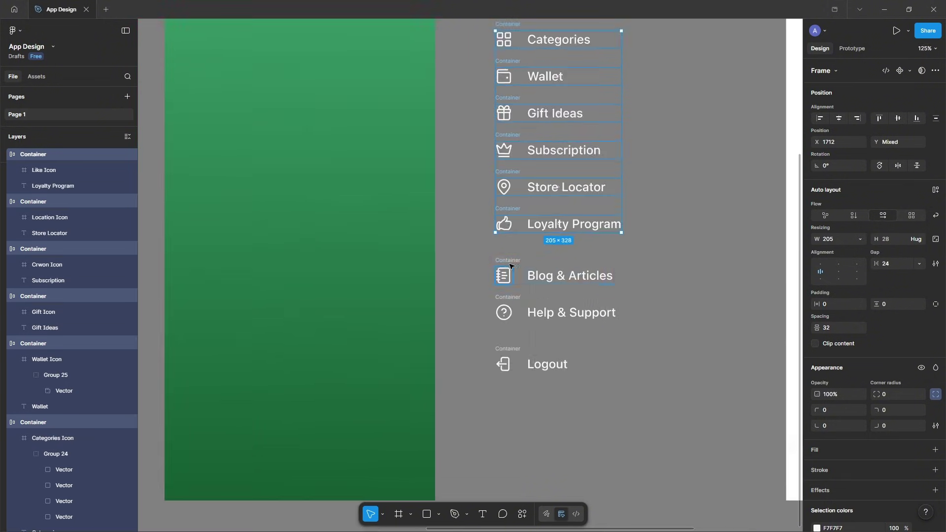
pyautogui.keyDown('shift'); pyautogui.click(510, 261); pyautogui.keyUp('shift')
pyautogui.keyDown('shift'); pyautogui.click(508, 298); pyautogui.keyUp('shift')
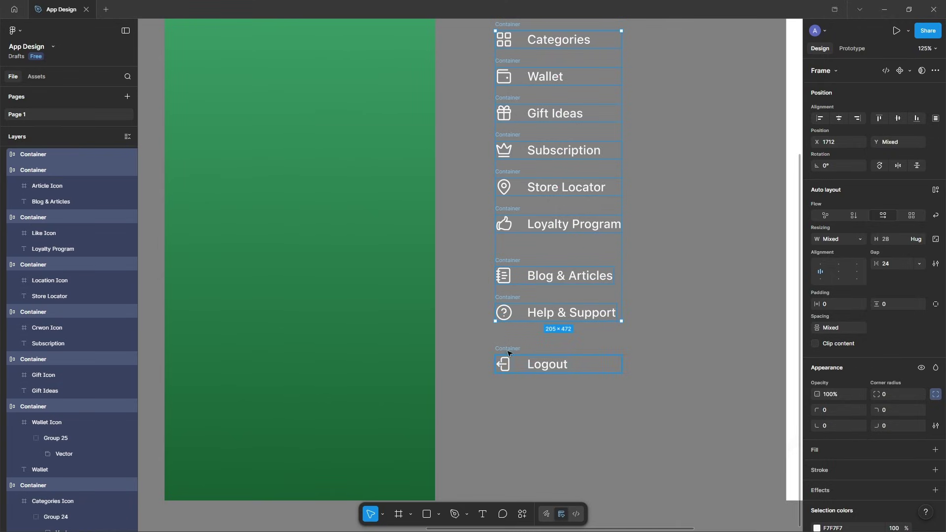
pyautogui.keyDown('shift'); pyautogui.click(509, 353); pyautogui.keyUp('shift')
pyautogui.scroll(-5, 552, 276)
pyautogui.scroll(2, 552, 251)
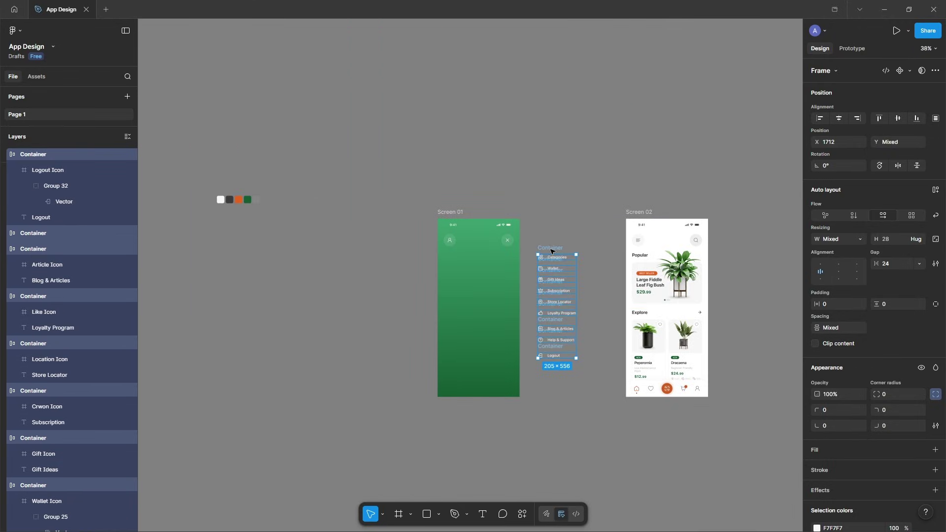
pyautogui.moveTo(551, 252); pyautogui.dragTo(460, 251)
pyautogui.scroll(3, 450, 239)
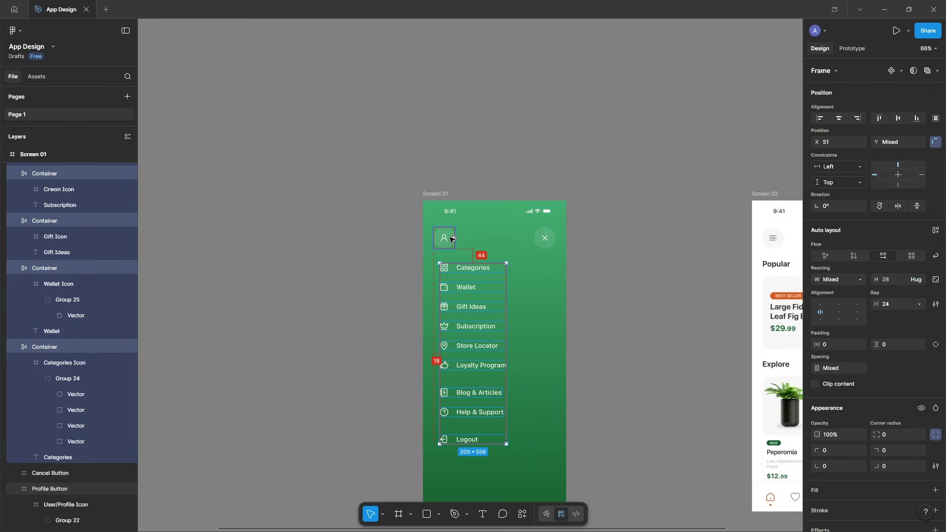
pyautogui.hotkey('shift', 'Left')
pyautogui.hotkey('shift', 'Left')
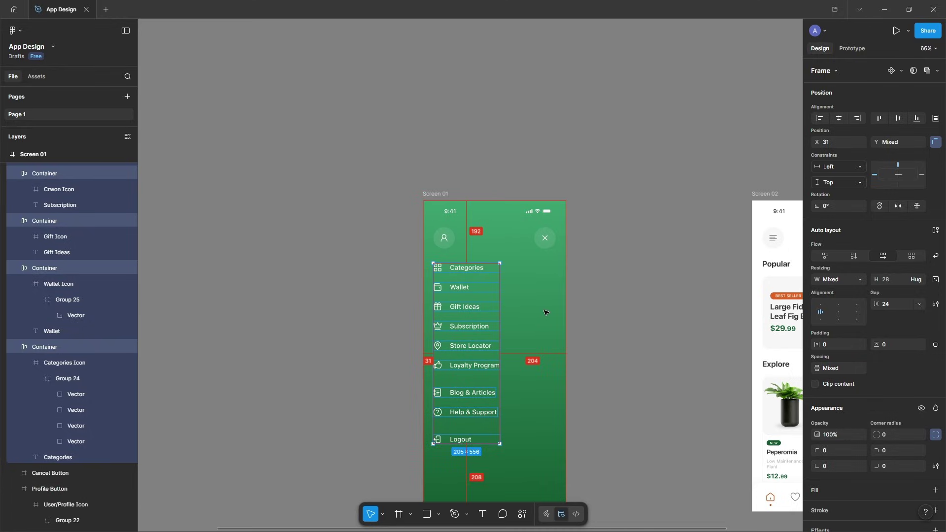
pyautogui.press('Right')
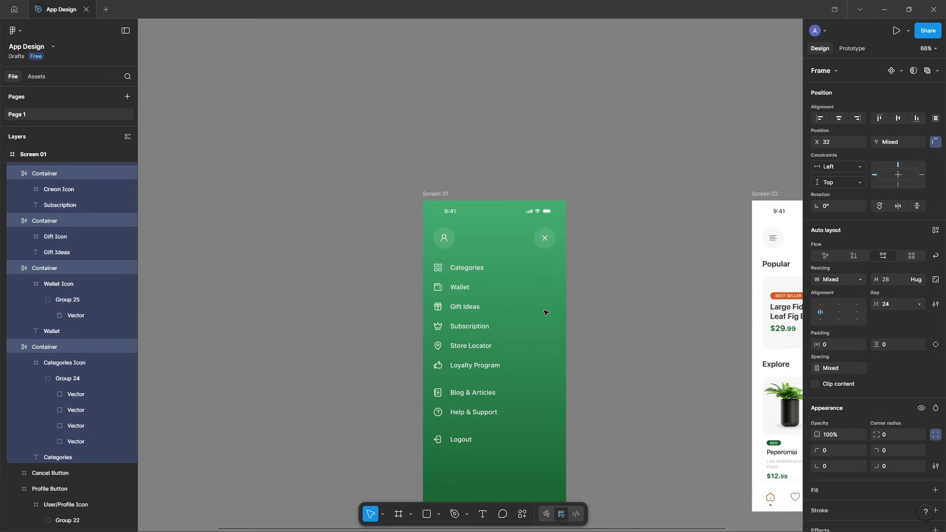
pyautogui.click(501, 120)
# Move the profile button and all nine menu items out past Screen 01's left edge to X -258, leaving the cancel button in place
pyautogui.scroll(-3, 498, 110)
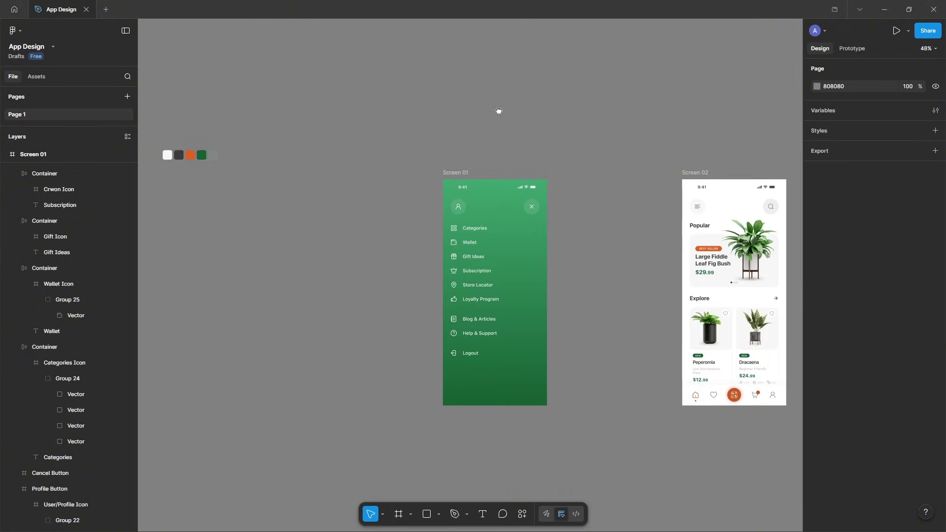
pyautogui.scroll(3, 530, 132)
pyautogui.hscroll(3, 534, 79)
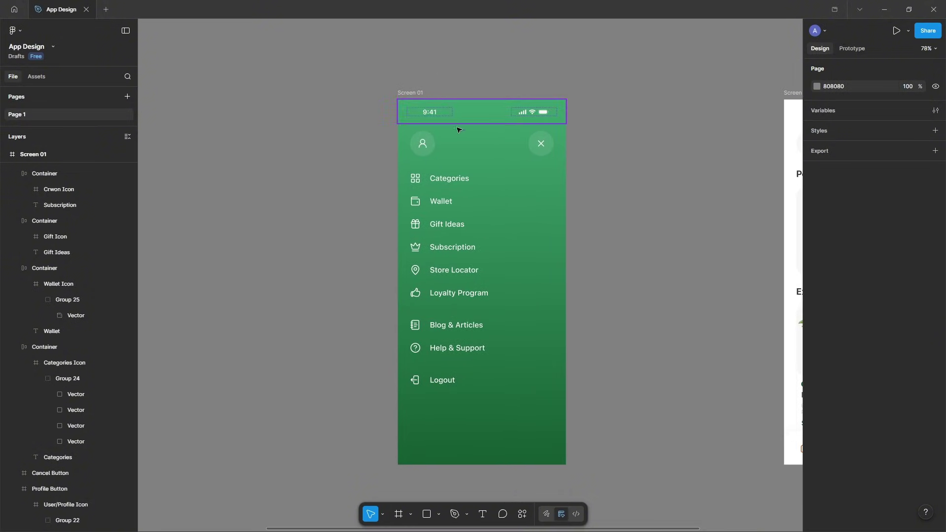
pyautogui.scroll(-2, 458, 126)
pyautogui.moveTo(458, 126); pyautogui.dragTo(528, 110)
pyautogui.scroll(2, 527, 109)
pyautogui.click(499, 113)
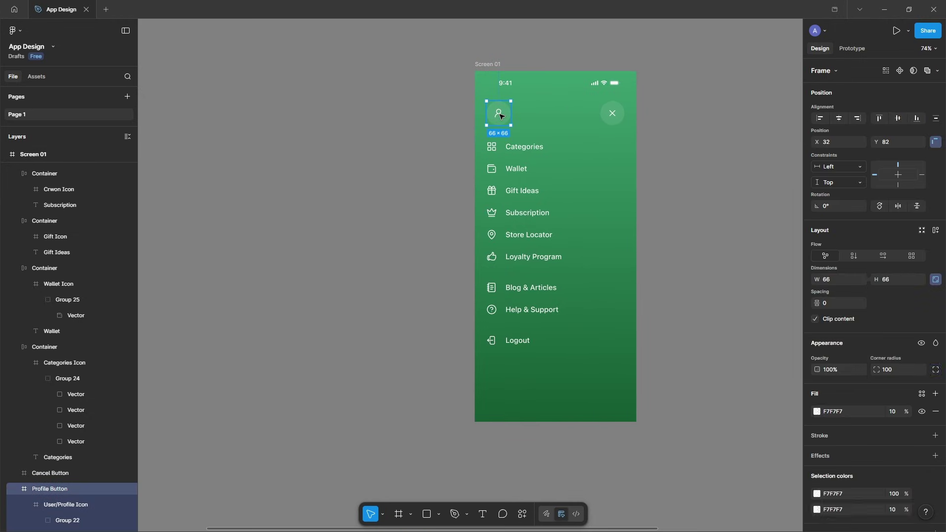
pyautogui.keyDown('shift'); pyautogui.click(516, 144); pyautogui.keyUp('shift')
pyautogui.keyDown('shift'); pyautogui.click(514, 167); pyautogui.keyUp('shift')
pyautogui.keyDown('shift'); pyautogui.click(515, 192); pyautogui.keyUp('shift')
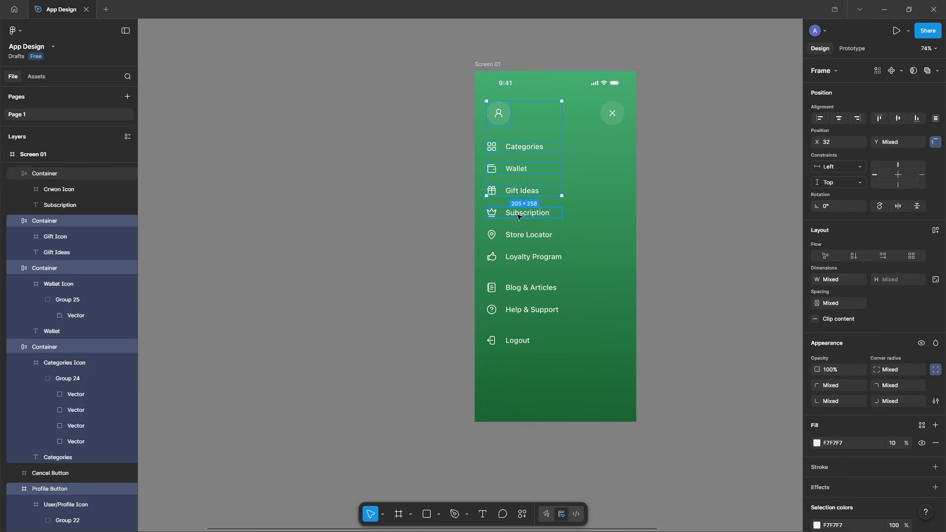
pyautogui.keyDown('shift'); pyautogui.click(515, 215); pyautogui.keyUp('shift')
pyautogui.keyDown('shift'); pyautogui.click(518, 235); pyautogui.keyUp('shift')
pyautogui.keyDown('shift'); pyautogui.click(518, 257); pyautogui.keyUp('shift')
pyautogui.keyDown('shift'); pyautogui.click(518, 288); pyautogui.keyUp('shift')
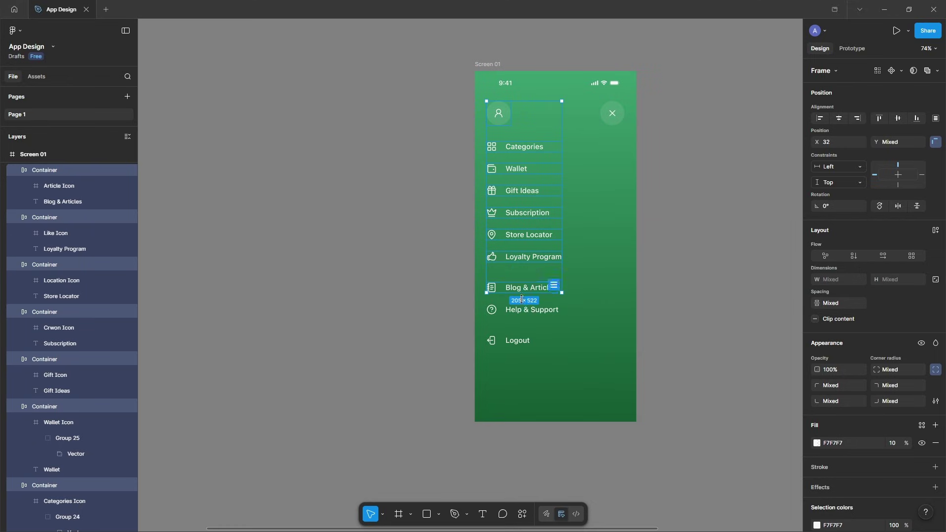
pyautogui.keyDown('shift'); pyautogui.click(518, 310); pyautogui.keyUp('shift')
pyautogui.keyDown('shift'); pyautogui.click(517, 340); pyautogui.keyUp('shift')
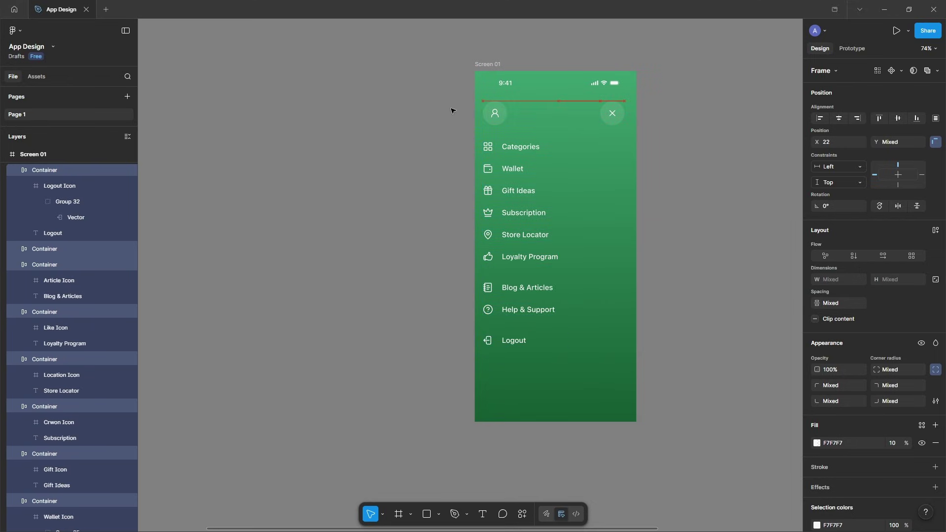
pyautogui.hotkey('shift', 'Left')
pyautogui.hotkey('shift', 'Left')
pyautogui.hotkey('shift', 'Left')
pyautogui.hotkey('shift', 'Left')
pyautogui.hotkey('shift', 'Left')
pyautogui.hotkey('shift', 'Left')
pyautogui.hotkey('shift', 'Left')
pyautogui.hotkey('shift', 'Left')
pyautogui.hotkey('shift', 'Left')
pyautogui.hotkey('shift', 'Left')
pyautogui.hotkey('shift', 'Left')
pyautogui.hotkey('shift', 'Left')
pyautogui.hotkey('shift', 'Left')
pyautogui.hotkey('shift', 'Left')
pyautogui.hotkey('shift', 'Left')
pyautogui.hotkey('shift', 'Left')
pyautogui.hotkey('shift', 'Left')
pyautogui.hotkey('shift', 'Left')
pyautogui.hotkey('shift', 'Left')
pyautogui.hotkey('shift', 'Left')
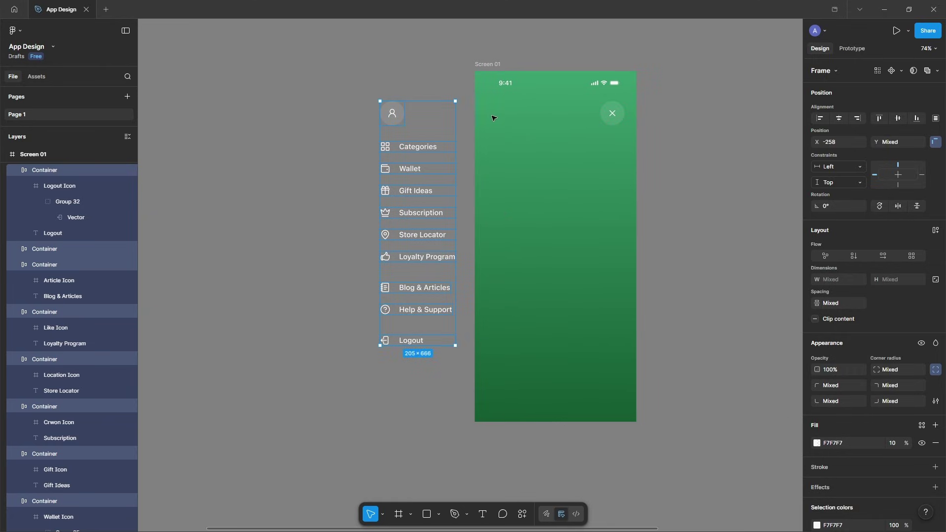
# Preview Screen 01 with Clip content enabled and disable the clipping again
pyautogui.click(487, 63)
pyautogui.click(815, 255)
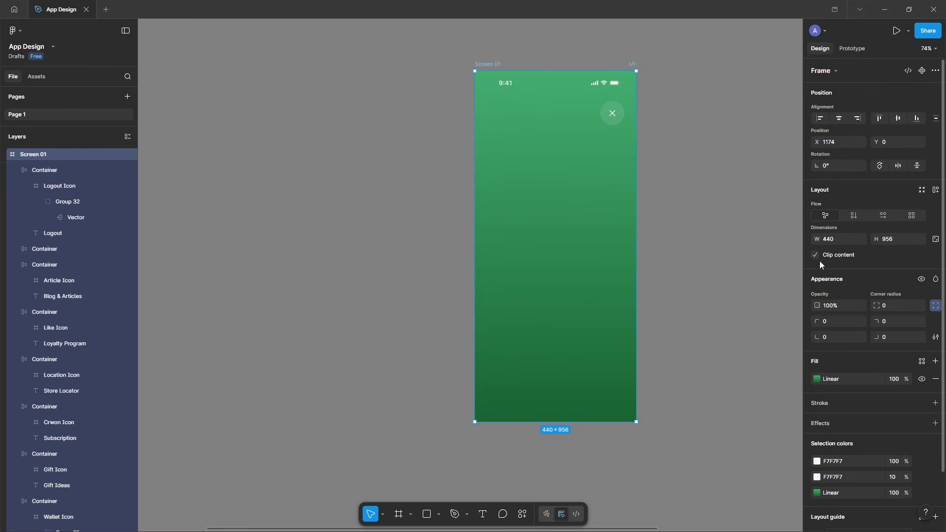
pyautogui.keyDown('ctrl'); pyautogui.scroll(1, 487, 105); pyautogui.keyUp('ctrl')
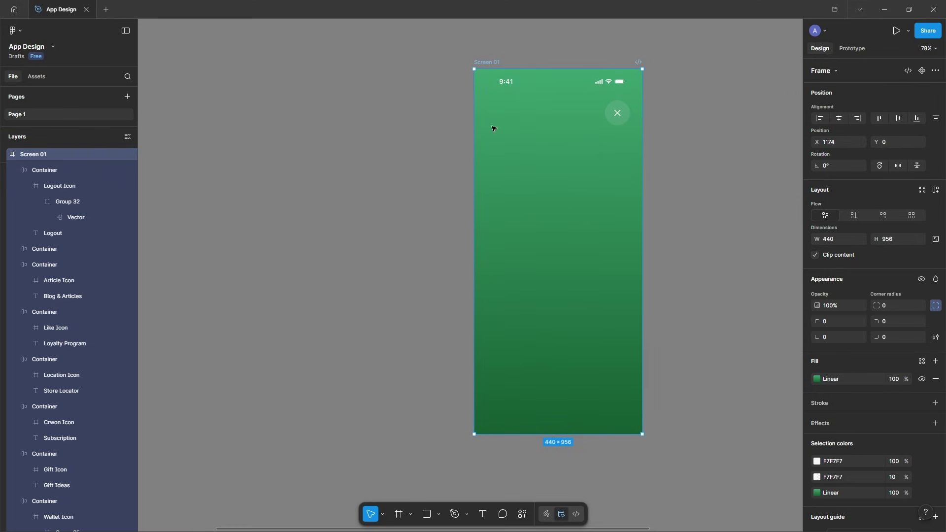
pyautogui.click(817, 256)
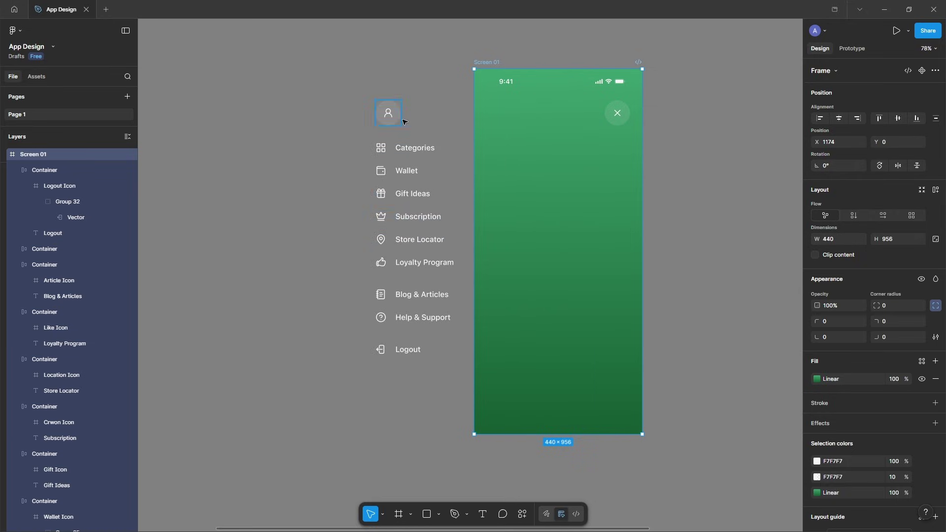
pyautogui.click(342, 99)
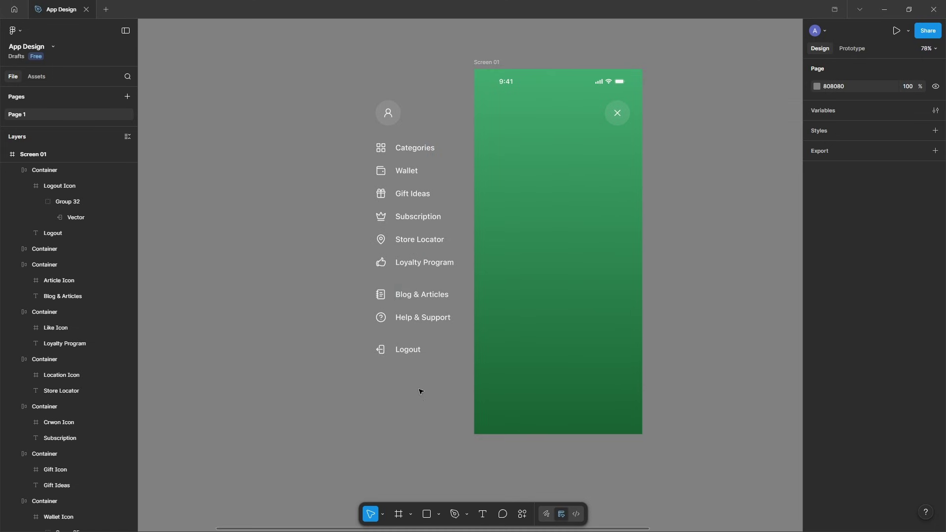
# Shift the nine menu items, from Categories to Logout, further left to X -358, leaving the profile button in place
pyautogui.moveTo(353, 143); pyautogui.dragTo(412, 202)
pyautogui.keyDown('shift'); pyautogui.click(413, 222); pyautogui.keyUp('shift')
pyautogui.keyDown('shift'); pyautogui.click(409, 243); pyautogui.keyUp('shift')
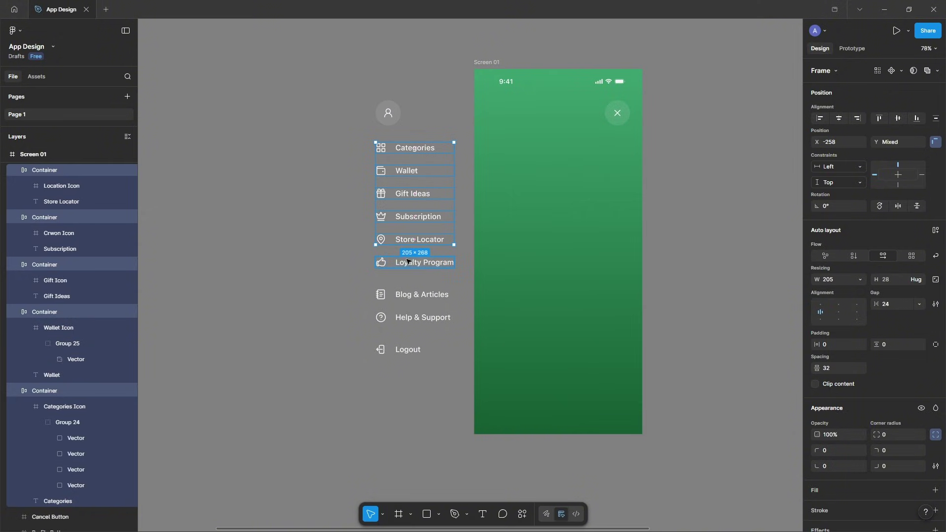
pyautogui.keyDown('shift'); pyautogui.click(409, 263); pyautogui.keyUp('shift')
pyautogui.keyDown('shift'); pyautogui.click(407, 297); pyautogui.keyUp('shift')
pyautogui.keyDown('shift'); pyautogui.click(408, 319); pyautogui.keyUp('shift')
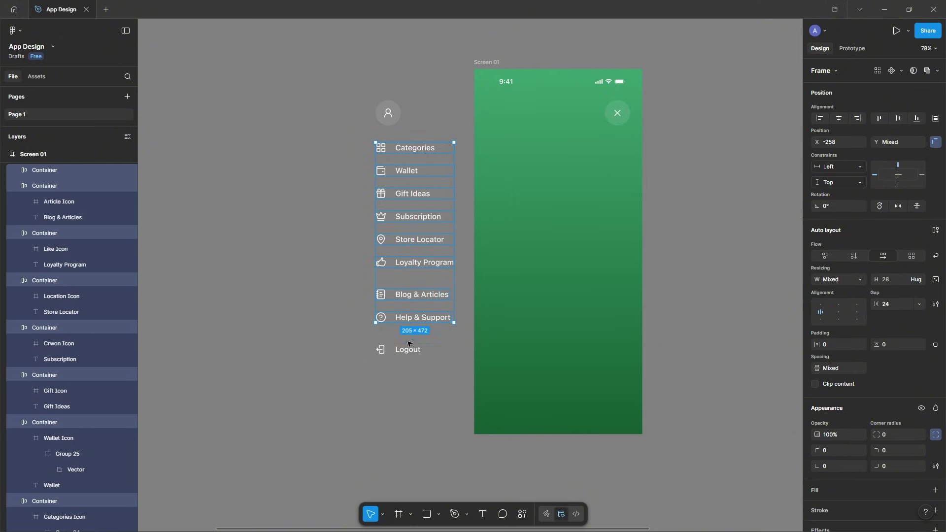
pyautogui.keyDown('shift'); pyautogui.click(410, 345); pyautogui.keyUp('shift')
pyautogui.hotkey('shift', 'Left')
pyautogui.hotkey('shift', 'Left')
pyautogui.hotkey('shift', 'Left')
pyautogui.hotkey('shift', 'Left')
pyautogui.hotkey('shift', 'Left')
pyautogui.hotkey('shift', 'Left')
pyautogui.hotkey('shift', 'Left')
pyautogui.hotkey('shift', 'Left')
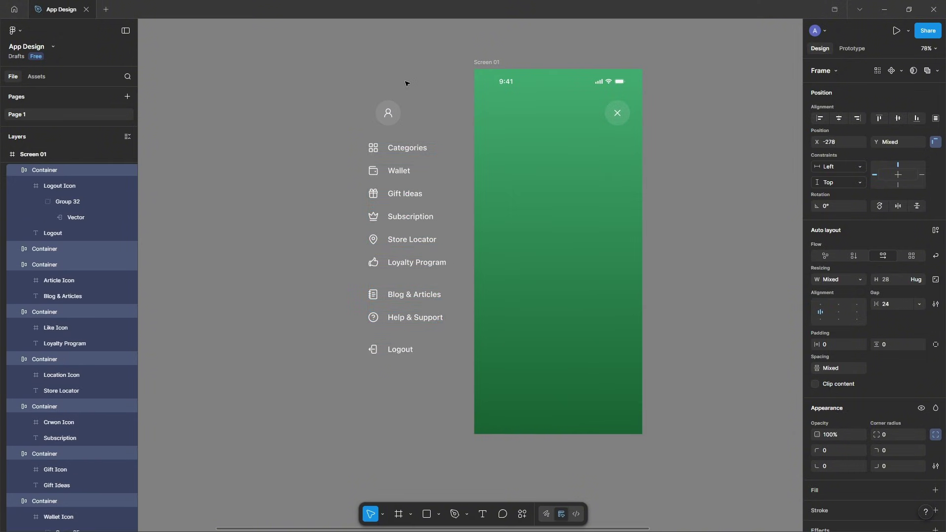
pyautogui.hotkey('shift', 'Left')
pyautogui.hotkey('shift', 'Left')
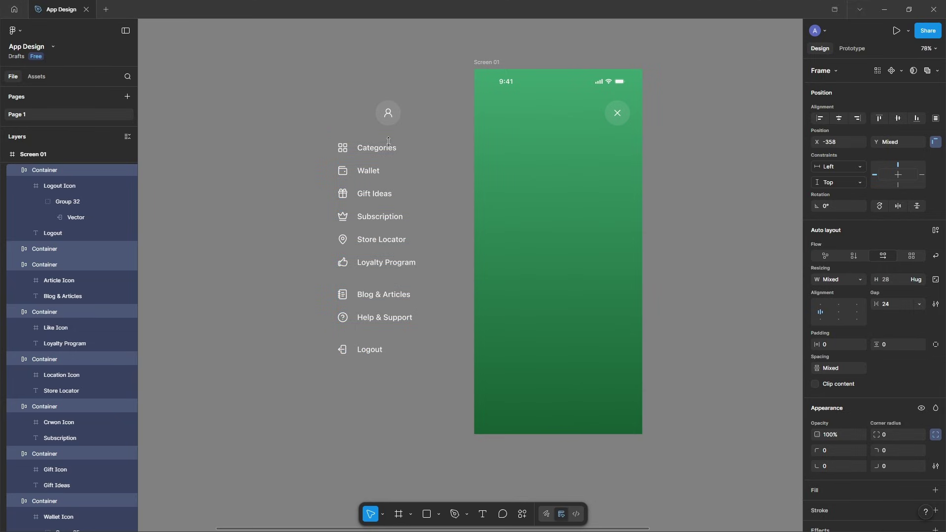
# Leave Categories in place and shift the menu items from Wallet to Logout further left to X -428
pyautogui.keyDown('shift'); pyautogui.click(372, 149); pyautogui.keyUp('shift')
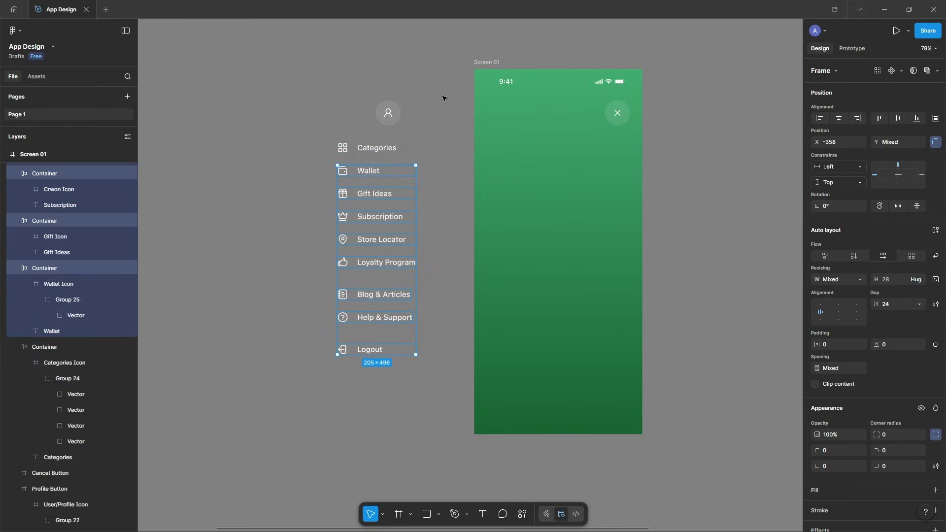
pyautogui.hotkey('shift', 'Left')
pyautogui.hotkey('shift', 'Left')
pyautogui.hotkey('shift', 'Left')
pyautogui.hotkey('shift', 'Left')
pyautogui.hotkey('shift', 'Left')
pyautogui.hotkey('shift', 'Left')
pyautogui.hotkey('shift', 'Left')
pyautogui.hotkey('shift', 'Left')
pyautogui.hotkey('shift', 'Left')
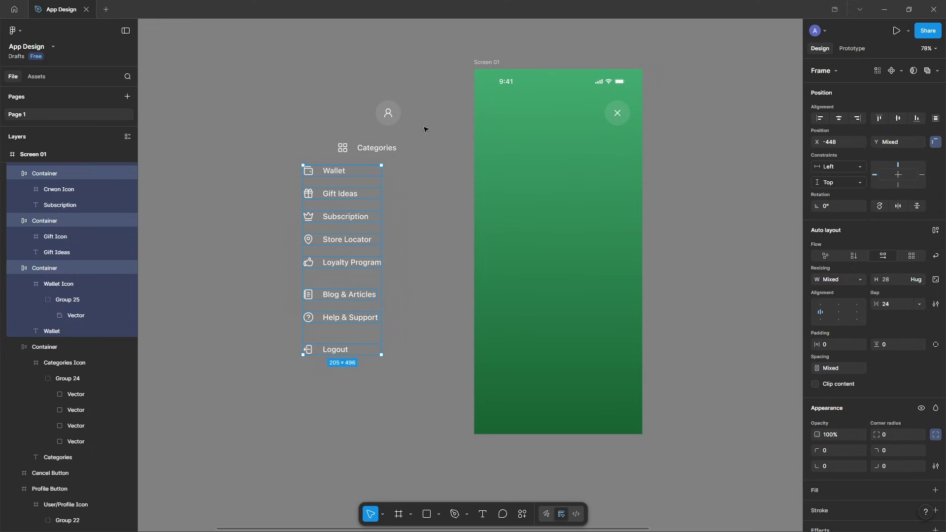
pyautogui.hotkey('shift', 'Right')
pyautogui.hotkey('shift', 'Right')
# Leave Wallet in place and shift the menu items from Gift Ideas to Logout further left to X -508
pyautogui.keyDown('shift'); pyautogui.click(347, 171); pyautogui.keyUp('shift')
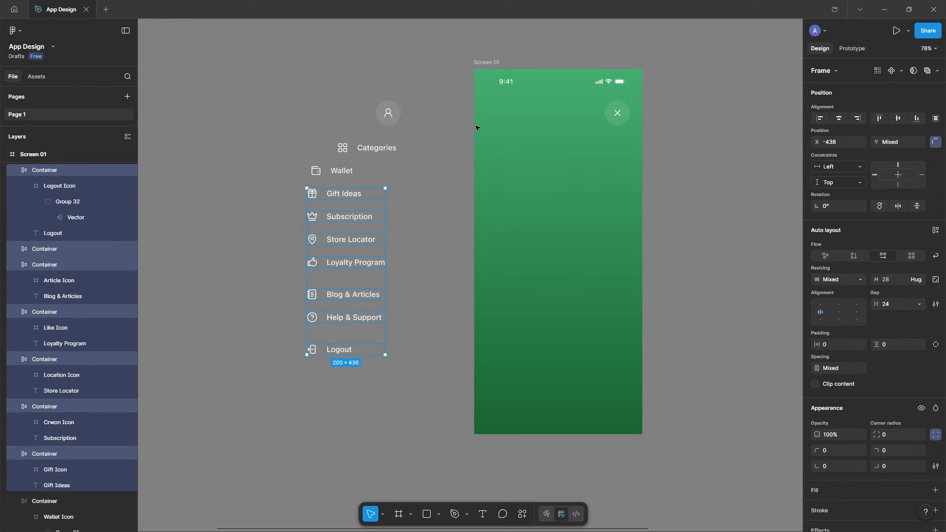
pyautogui.hotkey('shift', 'Left')
pyautogui.hotkey('shift', 'Left')
pyautogui.hotkey('shift', 'Left')
pyautogui.hotkey('shift', 'Left')
pyautogui.hotkey('shift', 'Left')
pyautogui.hotkey('shift', 'Left')
pyautogui.hotkey('shift', 'Left')
pyautogui.hotkey('shift', 'Left')
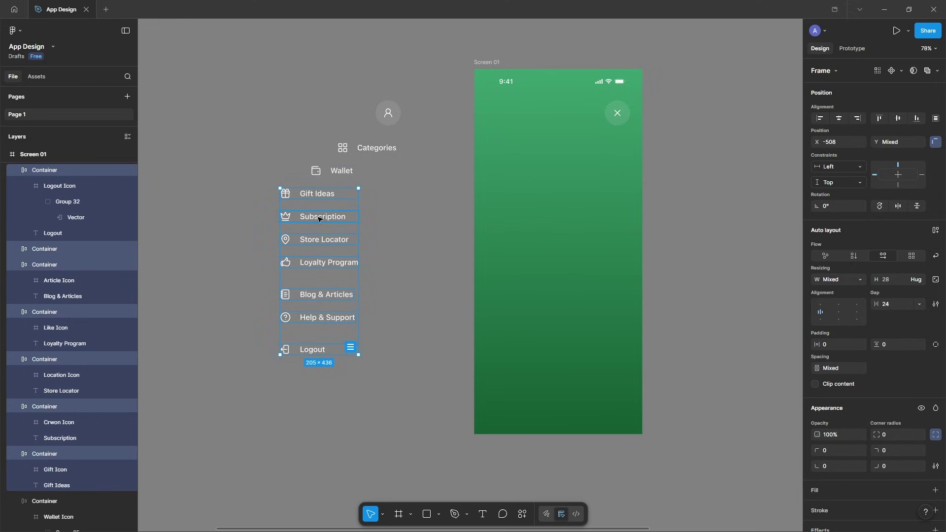
# Leave Gift Ideas in place and shift the menu items from Subscription to Logout further left to X -578
pyautogui.keyDown('shift'); pyautogui.click(324, 203); pyautogui.keyUp('shift')
pyautogui.hotkey('shift', 'Left')
pyautogui.hotkey('shift', 'Left')
pyautogui.hotkey('shift', 'Left')
pyautogui.hotkey('shift', 'Left')
pyautogui.hotkey('shift', 'Left')
pyautogui.hotkey('shift', 'Left')
pyautogui.hotkey('shift', 'Left')
pyautogui.hotkey('shift', 'Left')
pyautogui.hotkey('shift', 'Left')
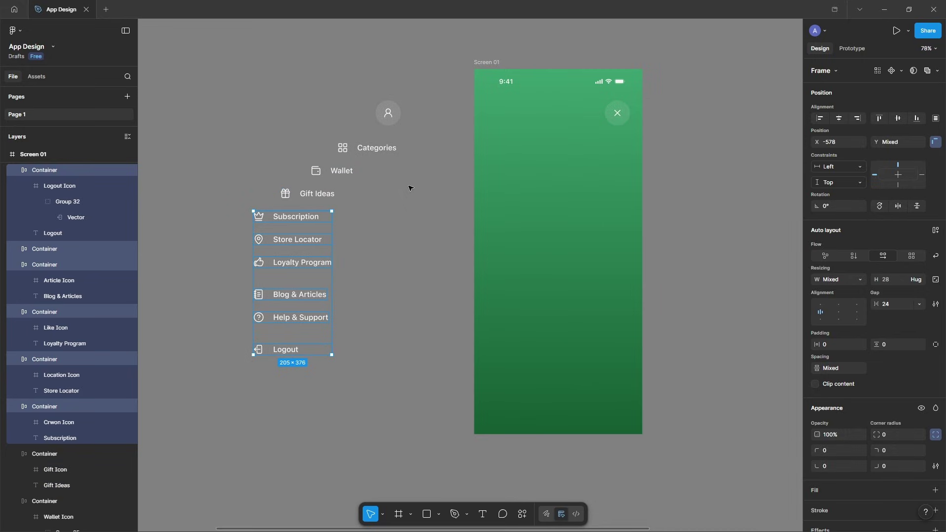
# Leave Subscription in place and shift the menu items from Store Locator to Logout further left to X -688
pyautogui.keyDown('shift'); pyautogui.click(290, 218); pyautogui.keyUp('shift')
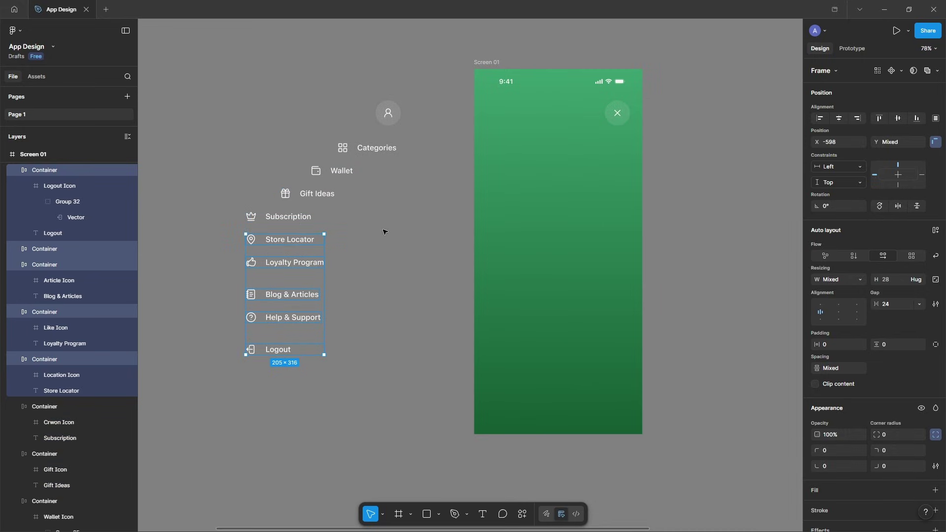
pyautogui.hotkey('shift', 'Left')
pyautogui.hotkey('shift', 'Left')
pyautogui.hotkey('shift', 'Left')
pyautogui.hotkey('shift', 'Left')
pyautogui.hotkey('shift', 'Left')
pyautogui.hotkey('shift', 'Left')
pyautogui.hotkey('shift', 'Left')
pyautogui.hotkey('shift', 'Left')
pyautogui.hotkey('shift', 'Left')
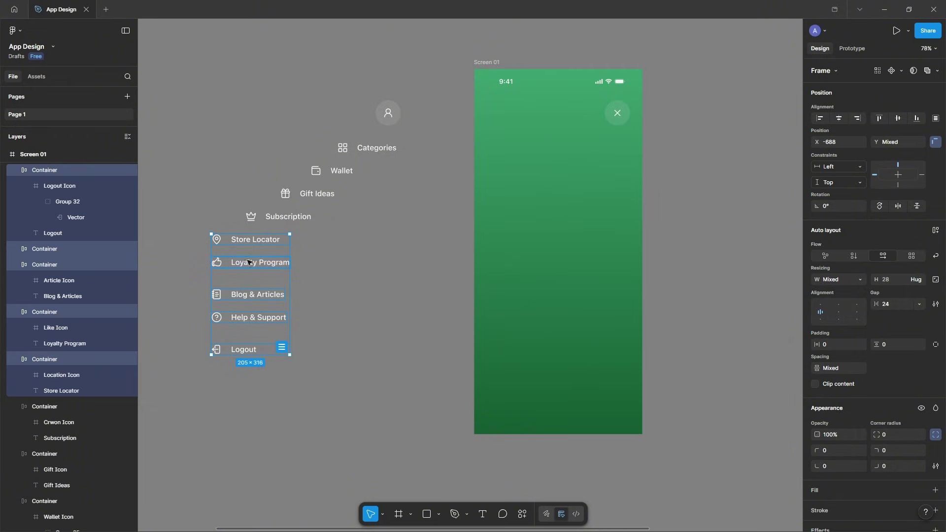
# Leave Store Locator in place and shift the menu items from Loyalty Program to Logout further left to X -808
pyautogui.keyDown('shift'); pyautogui.click(259, 242); pyautogui.keyUp('shift')
pyautogui.hotkey('shift', 'Left')
pyautogui.hotkey('shift', 'Left')
pyautogui.hotkey('shift', 'Left')
pyautogui.hotkey('shift', 'Left')
pyautogui.hotkey('shift', 'Left')
pyautogui.hotkey('shift', 'Left')
pyautogui.hotkey('shift', 'Left')
pyautogui.hotkey('shift', 'Left')
pyautogui.hotkey('shift', 'Left')
pyautogui.hotkey('shift', 'Left')
pyautogui.hotkey('shift', 'Left')
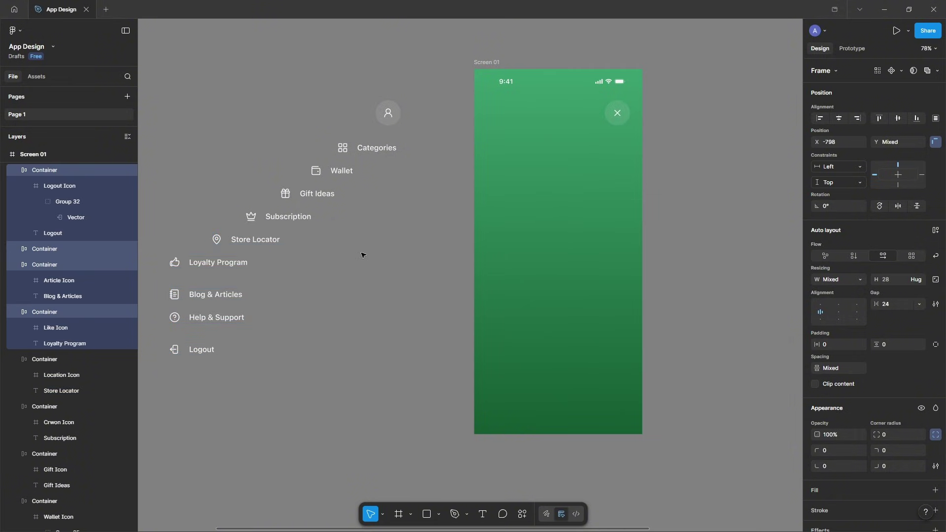
pyautogui.hotkey('shift', 'Left')
# Leave Loyalty Program in place and shift Blog & Articles, Help & Support and Logout further left to X -898
pyautogui.keyDown('shift'); pyautogui.click(217, 267); pyautogui.keyUp('shift')
pyautogui.hotkey('shift', 'Left')
pyautogui.hotkey('shift', 'Left')
pyautogui.hotkey('shift', 'Left')
pyautogui.hotkey('shift', 'Left')
pyautogui.hotkey('shift', 'Left')
pyautogui.hotkey('shift', 'Left')
pyautogui.hotkey('shift', 'Left')
pyautogui.hotkey('shift', 'Left')
pyautogui.hotkey('shift', 'Left')
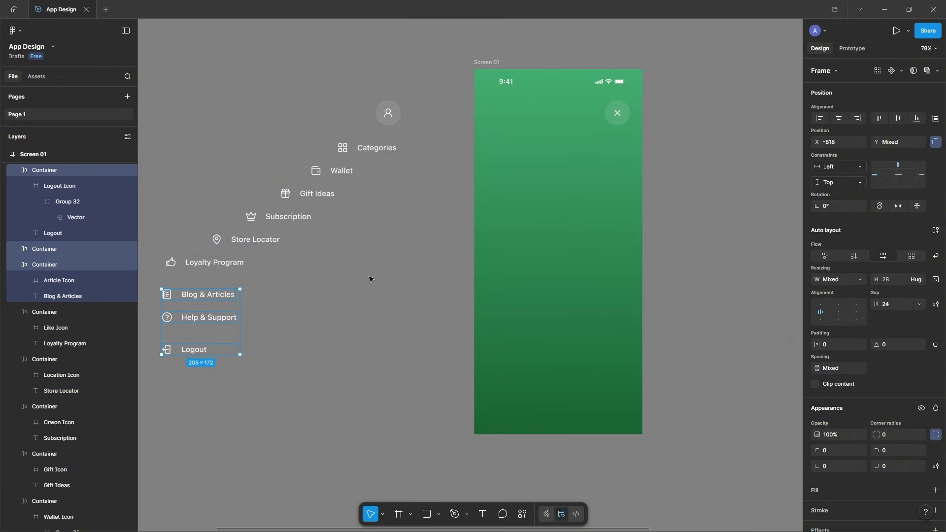
pyautogui.hscroll(-5, 391, 281)
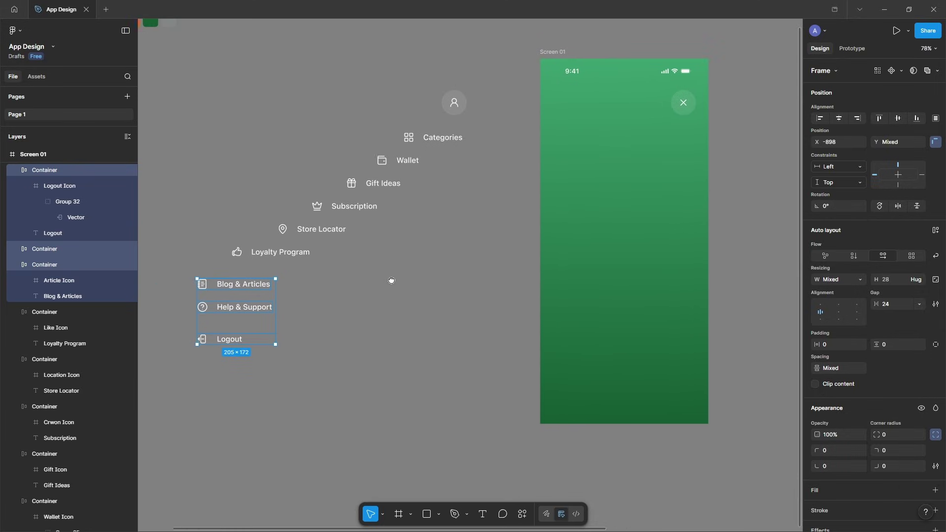
# Leave Blog & Articles in place and shift Help & Support and Logout further left to X -978
pyautogui.keyDown('shift'); pyautogui.click(276, 283); pyautogui.keyUp('shift')
pyautogui.hotkey('shift', 'Left')
pyautogui.hotkey('shift', 'Left')
pyautogui.hotkey('shift', 'Left')
pyautogui.hotkey('shift', 'Left')
pyautogui.hotkey('shift', 'Left')
pyautogui.hotkey('shift', 'Left')
pyautogui.hotkey('shift', 'Left')
pyautogui.hotkey('shift', 'Left')
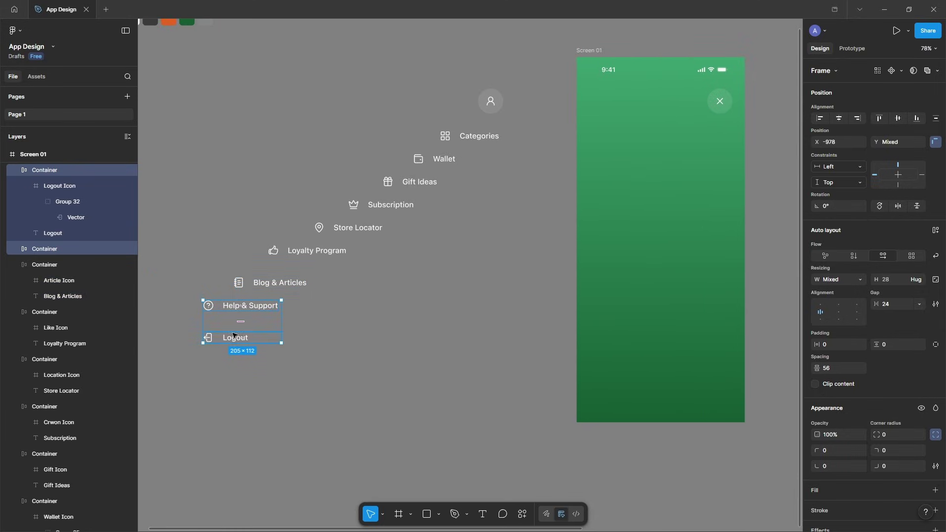
# Leave Help & Support in place and shift only the Logout item further left to X -1048
pyautogui.keyDown('shift'); pyautogui.click(248, 309); pyautogui.keyUp('shift')
pyautogui.hotkey('shift', 'Left')
pyautogui.hotkey('shift', 'Left')
pyautogui.hotkey('shift', 'Left')
pyautogui.hotkey('shift', 'Left')
pyautogui.hotkey('shift', 'Left')
pyautogui.hotkey('shift', 'Left')
pyautogui.hotkey('shift', 'Left')
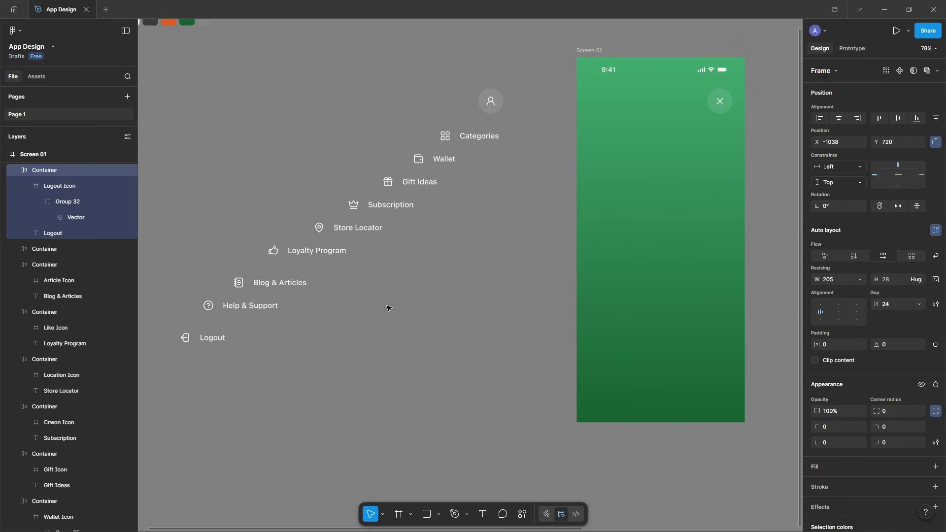
pyautogui.click(415, 300)
# Move the cancel button outside Screen 01's right edge to X 520, keeping it at Y 82
pyautogui.scroll(-5, 429, 289)
pyautogui.scroll(5, 442, 262)
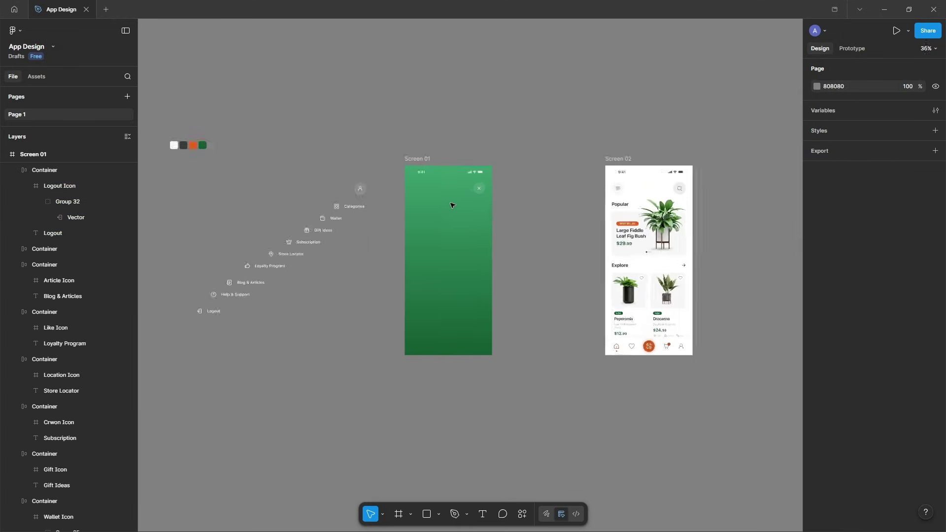
pyautogui.hscroll(3, 497, 182)
pyautogui.click(444, 179)
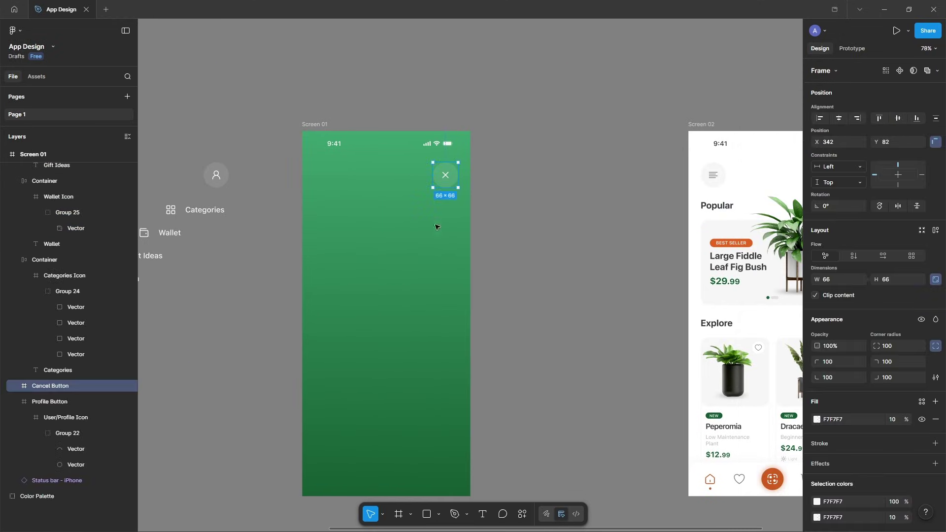
pyautogui.hotkey('shift', 'Right')
pyautogui.hotkey('shift', 'Right')
pyautogui.hotkey('shift', 'Right')
pyautogui.hotkey('shift', 'Right')
pyautogui.hotkey('shift', 'Right')
pyautogui.hotkey('shift', 'Right')
pyautogui.hotkey('shift', 'Right')
pyautogui.hotkey('shift', 'Right')
pyautogui.hotkey('shift', 'Right')
pyautogui.hotkey('shift', 'Right')
pyautogui.hotkey('shift', 'Right')
pyautogui.hotkey('shift', 'Right')
pyautogui.hotkey('shift', 'Right')
pyautogui.hotkey('shift', 'Right')
pyautogui.hotkey('shift', 'Right')
pyautogui.hotkey('shift', 'Right')
pyautogui.hotkey('shift', 'Right')
pyautogui.hotkey('shift', 'Right')
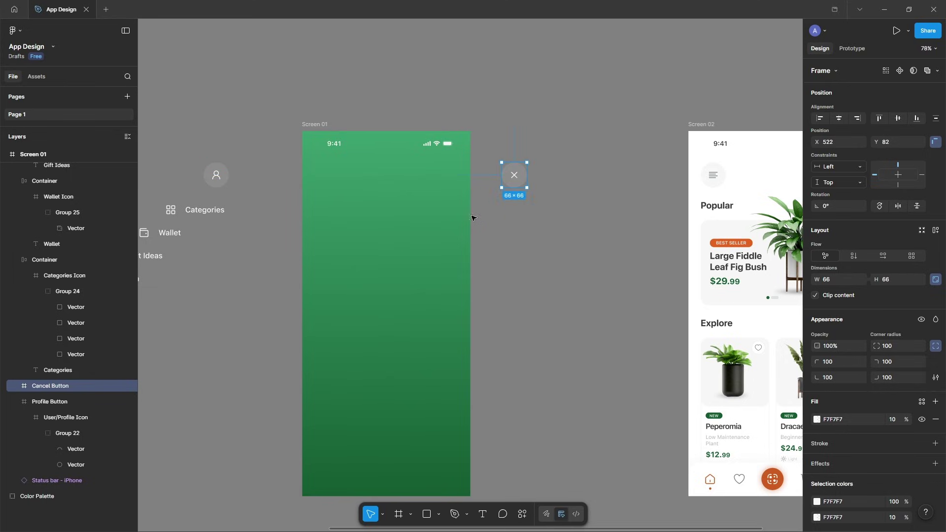
pyautogui.press('alt')
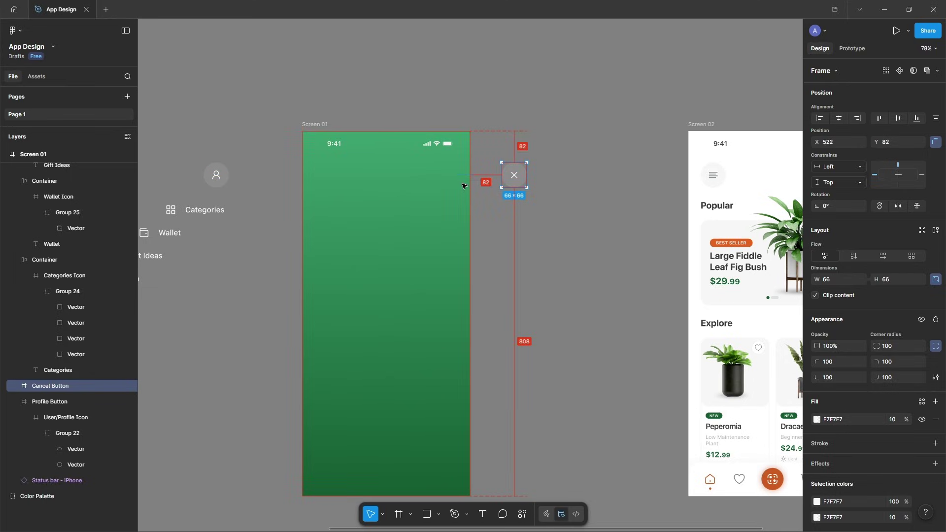
pyautogui.press('Left')
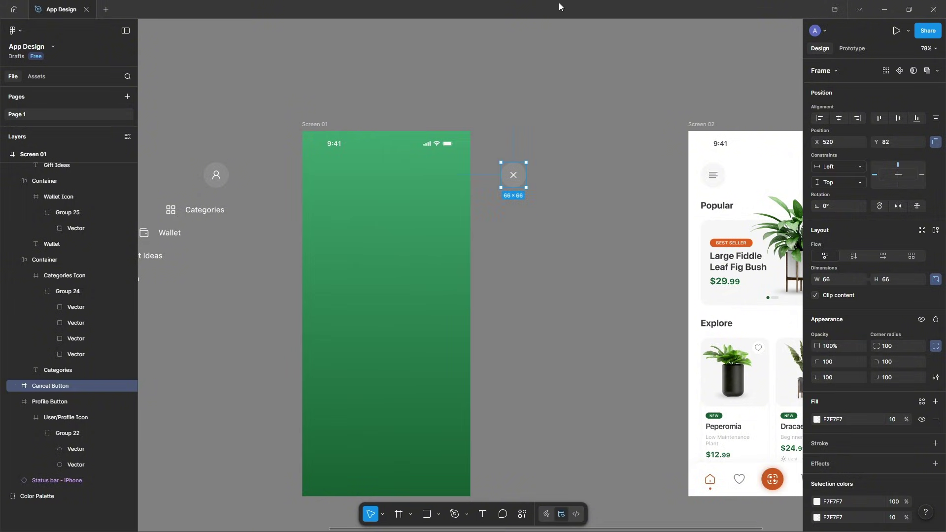
pyautogui.click(555, 105)
# Place the Screen 02 frame inside Screen 01 and center it there horizontally and vertically
pyautogui.scroll(-5, 556, 106)
pyautogui.moveTo(542, 104); pyautogui.dragTo(440, 84)
pyautogui.scroll(2, 419, 97)
pyautogui.moveTo(553, 109); pyautogui.dragTo(310, 142)
pyautogui.scroll(2, 560, 115)
pyautogui.hotkey('shift', '1')
pyautogui.click(839, 118)
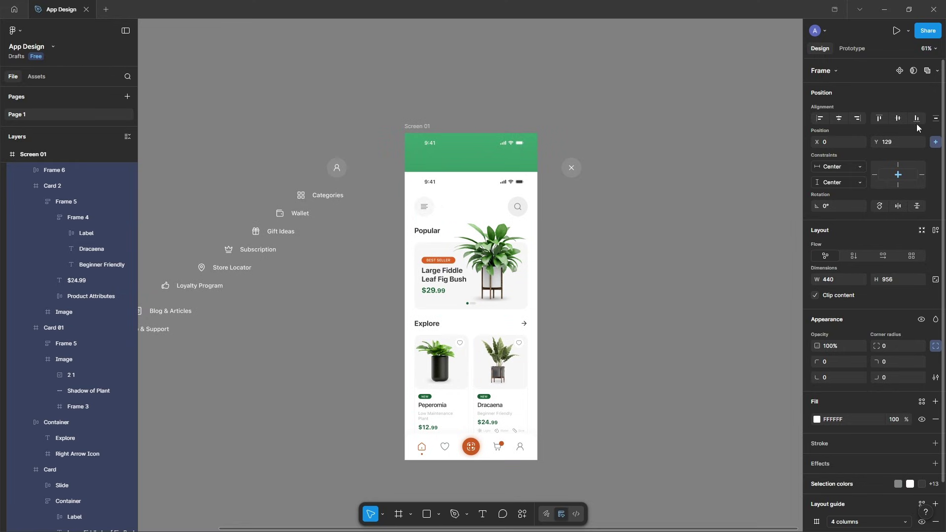
pyautogui.click(898, 118)
pyautogui.scroll(1, 495, 168)
# Bring the nested Screen 02 frame to the front of Screen 01's contents
pyautogui.rightClick(466, 168)
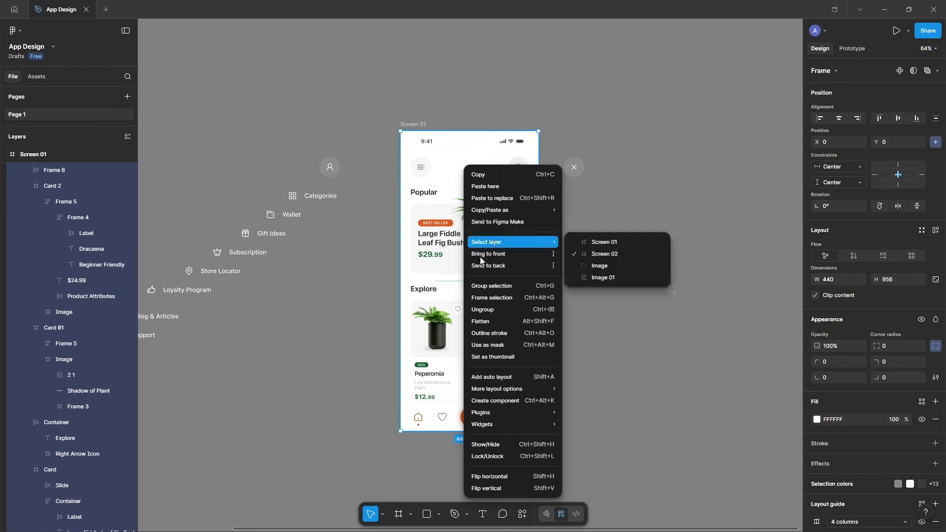
pyautogui.click(522, 254)
pyautogui.scroll(-5, 556, 247)
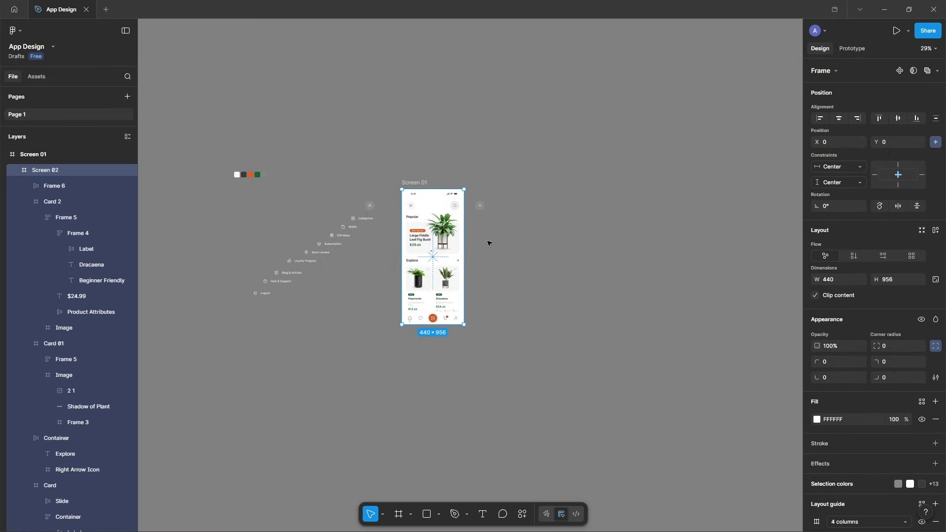
pyautogui.click(509, 245)
# Enable Clip content on the Screen 01 frame
pyautogui.scroll(2, 509, 245)
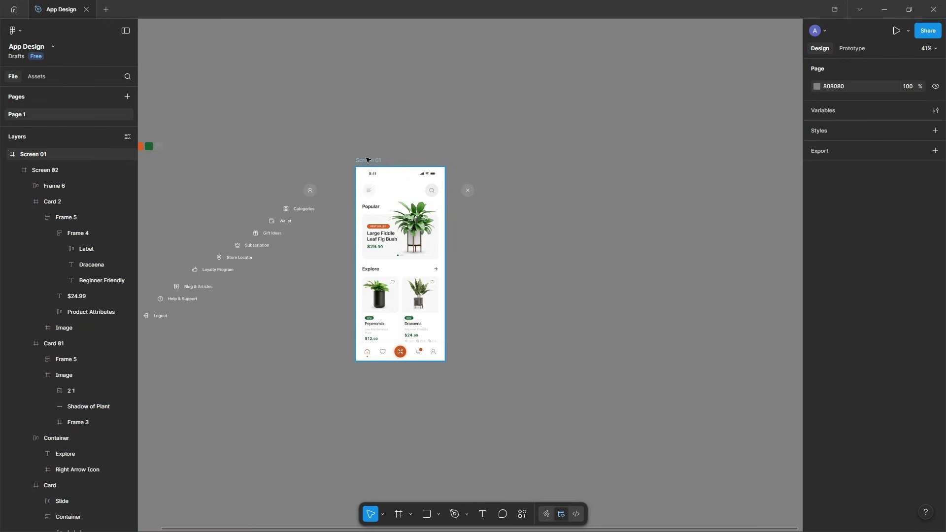
pyautogui.click(382, 159)
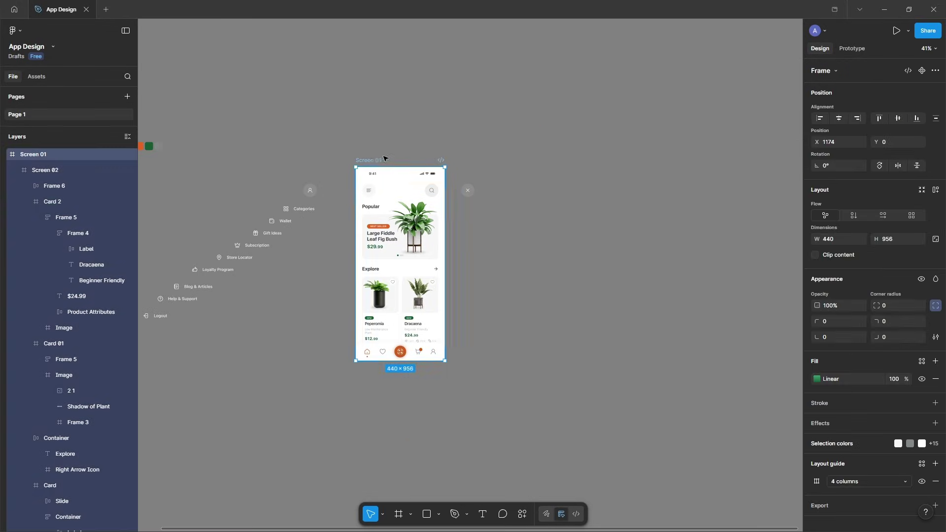
pyautogui.click(831, 257)
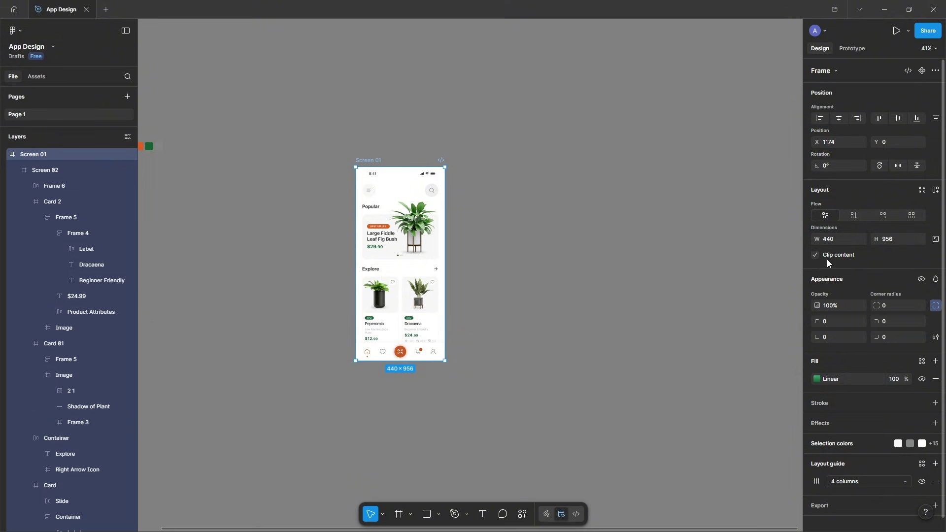
# Duplicate the Screen 01 frame to its right and move the copy farther away to X 2841, Y 0
pyautogui.moveTo(373, 165); pyautogui.dragTo(503, 164)
pyautogui.click(578, 136)
pyautogui.scroll(2, 442, 139)
pyautogui.click(366, 166)
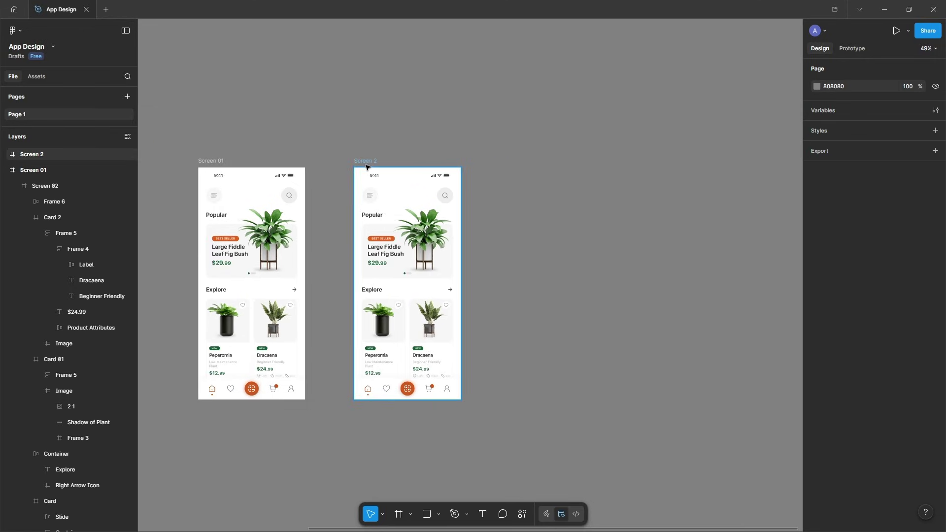
pyautogui.moveTo(367, 162); pyautogui.dragTo(611, 162)
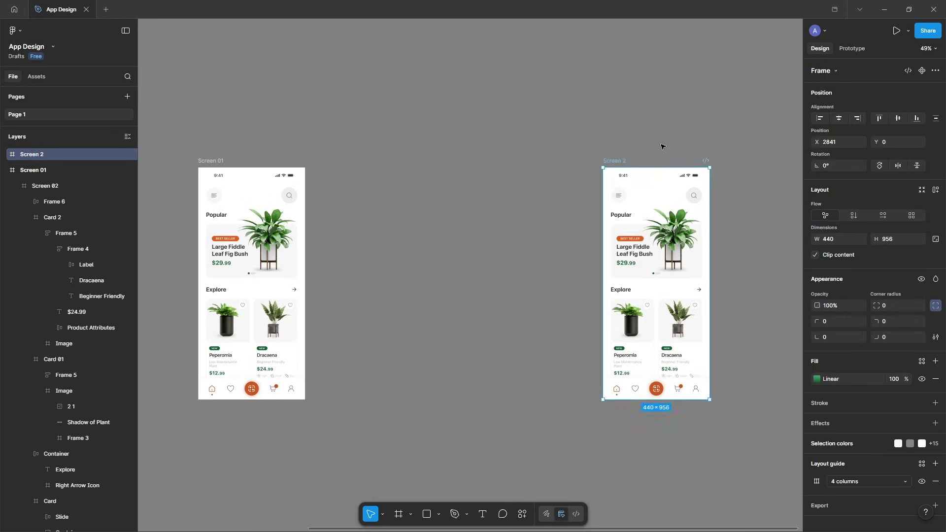
# Scale the Screen 02 frame nested in Screen 01 down to 279 × 606.19, anchored at its right edge
pyautogui.scroll(-2, 380, 250)
pyautogui.click(379, 250)
pyautogui.scroll(-1, 380, 250)
pyautogui.moveTo(388, 251); pyautogui.dragTo(539, 232)
pyautogui.scroll(1, 375, 203)
pyautogui.click(362, 216)
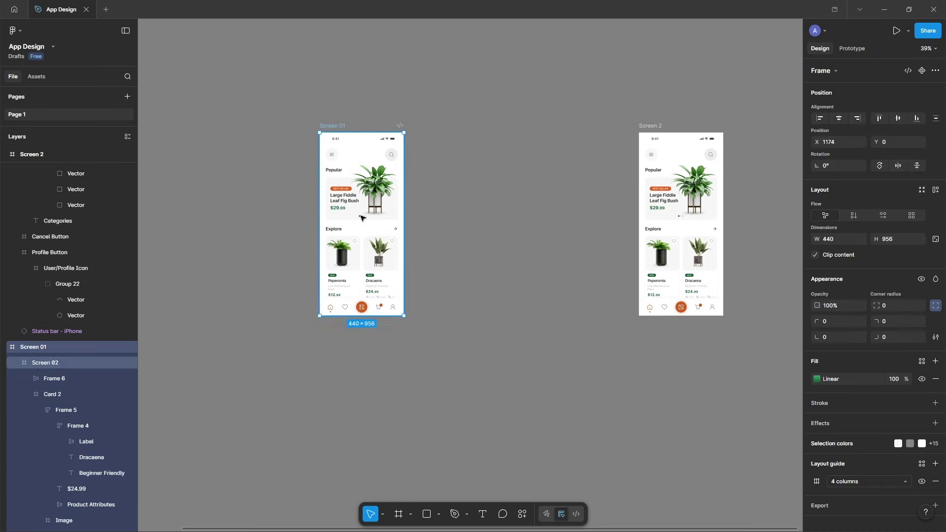
pyautogui.scroll(3, 358, 224)
pyautogui.press('Return')
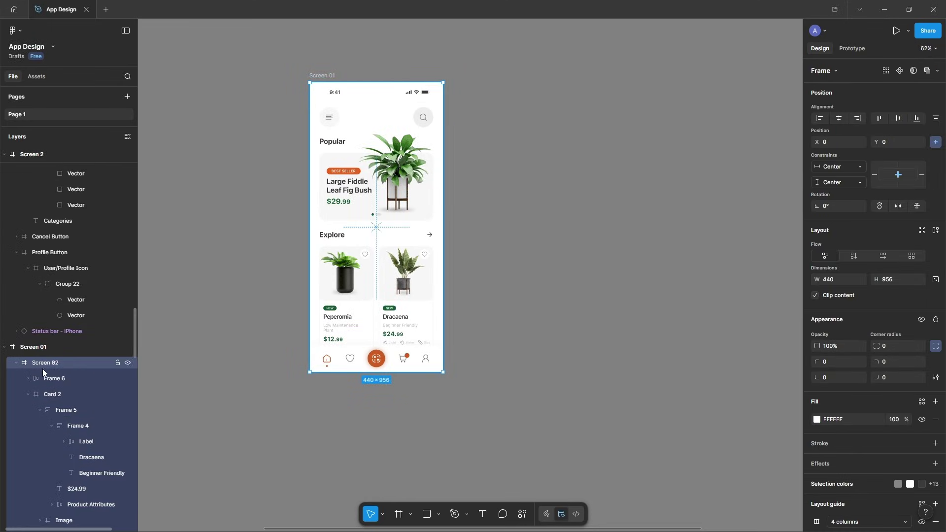
pyautogui.click(383, 514)
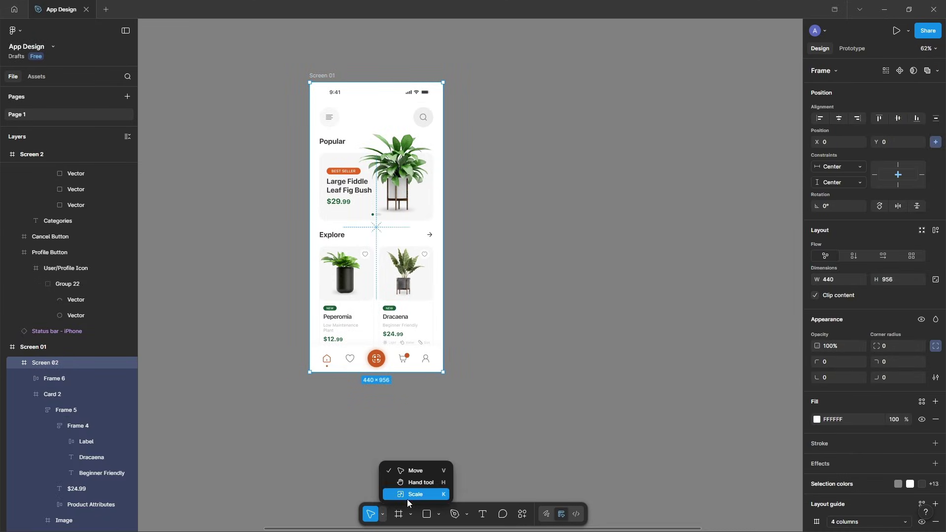
pyautogui.click(409, 494)
pyautogui.scroll(1, 344, 283)
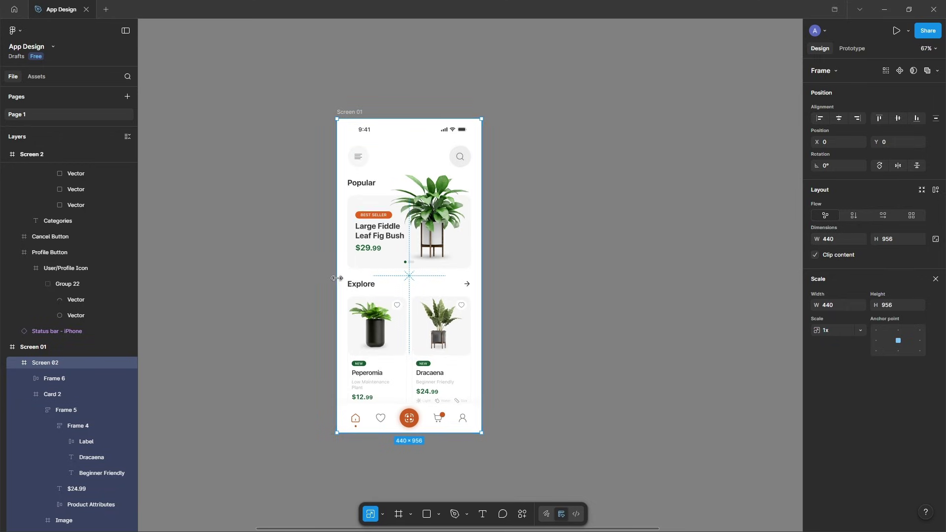
pyautogui.moveTo(369, 278); pyautogui.dragTo(392, 276)
pyautogui.scroll(2, 447, 242)
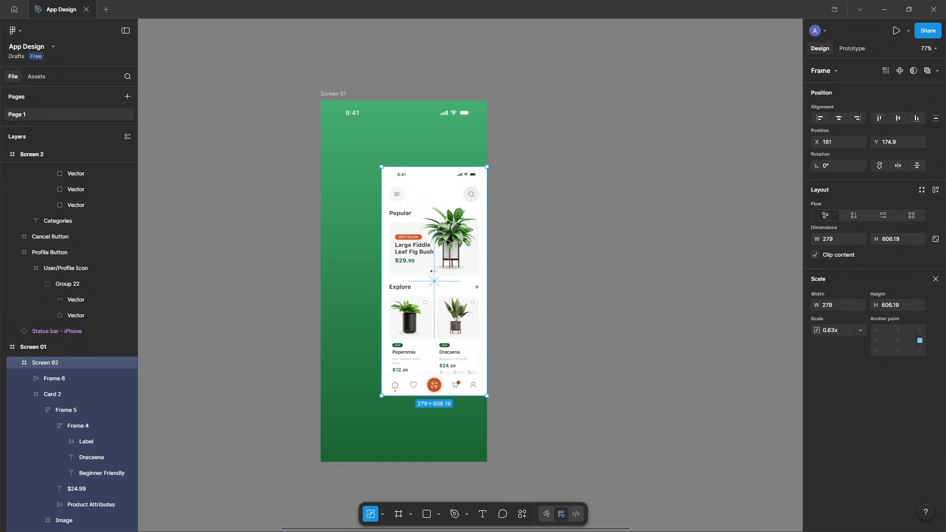
# Move the scaled Screen 02 frame to about X 300 so it is half outside Screen 01's right edge
pyautogui.press('v')
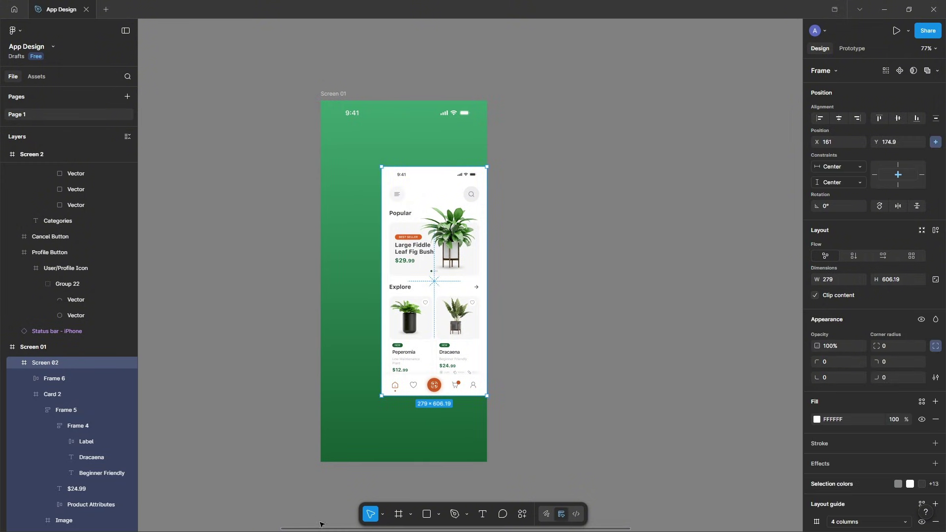
pyautogui.moveTo(427, 266); pyautogui.dragTo(475, 265)
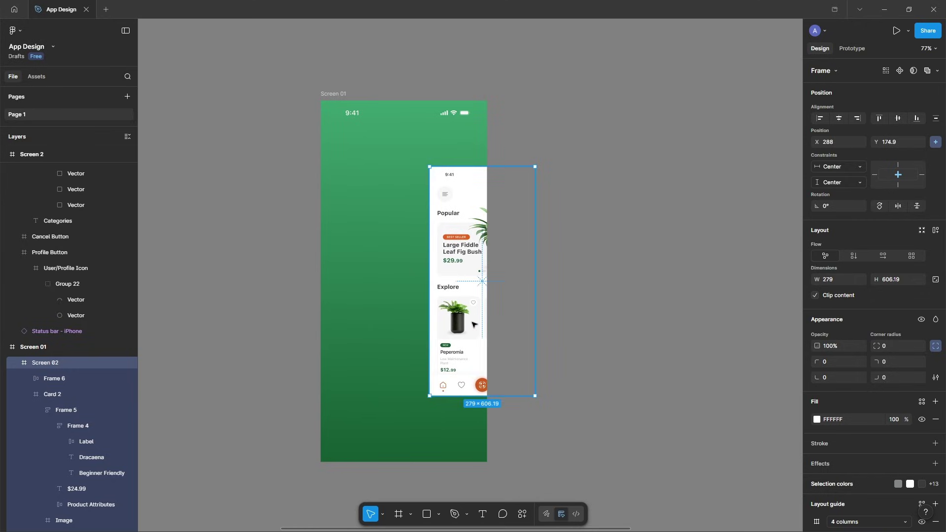
pyautogui.scroll(3, 473, 324)
pyautogui.hotkey('shift', 'Right')
pyautogui.press('Right')
pyautogui.press('Right')
pyautogui.press('Right')
pyautogui.press('Right')
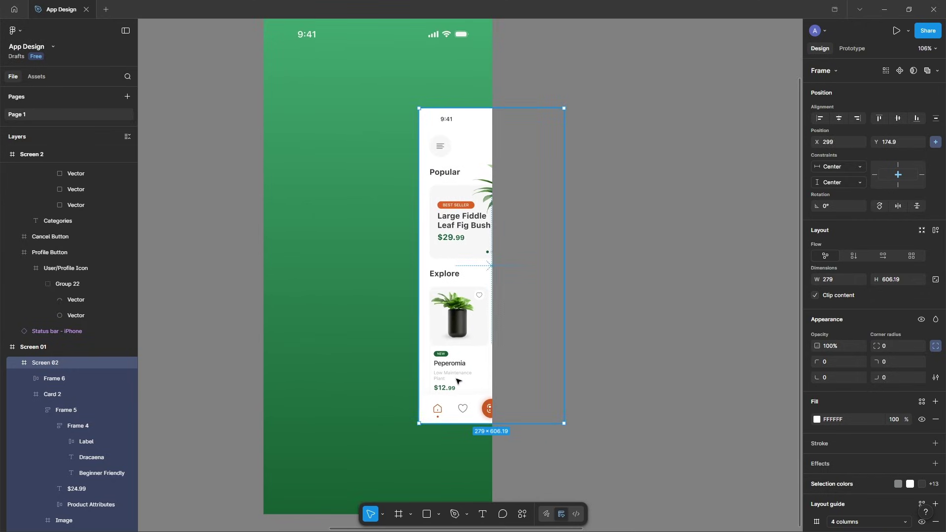
pyautogui.press('Left')
pyautogui.press('Left')
pyautogui.press('Left')
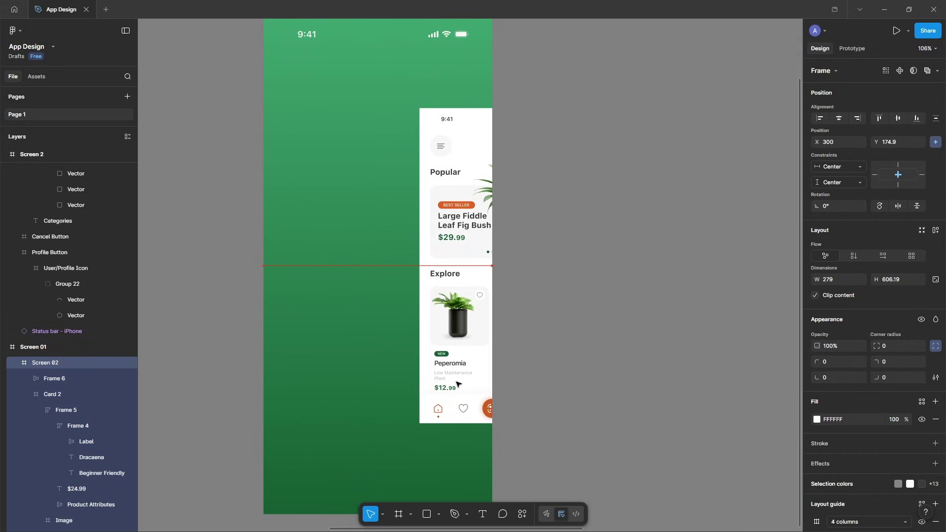
pyautogui.click(344, 296)
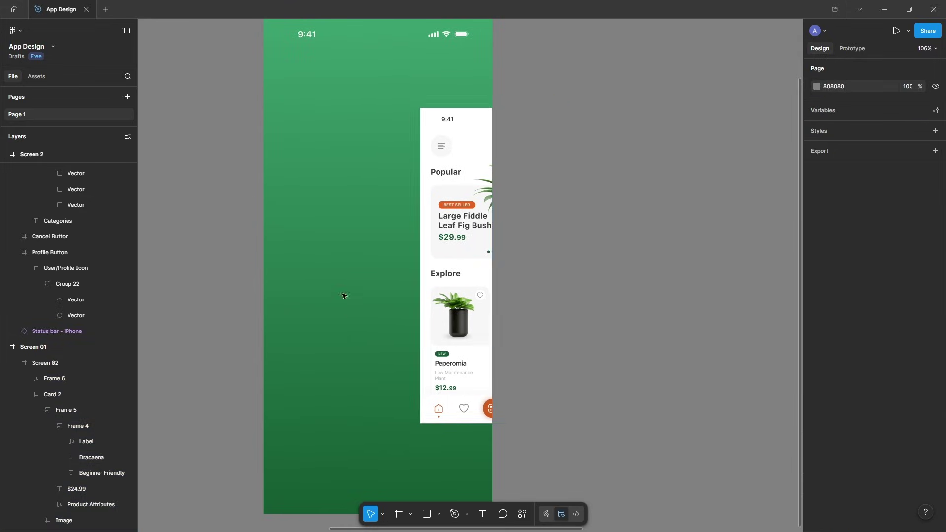
# Disable Clip content on the original Screen 01 frame
pyautogui.scroll(-3, 344, 295)
pyautogui.click(303, 88)
pyautogui.click(936, 305)
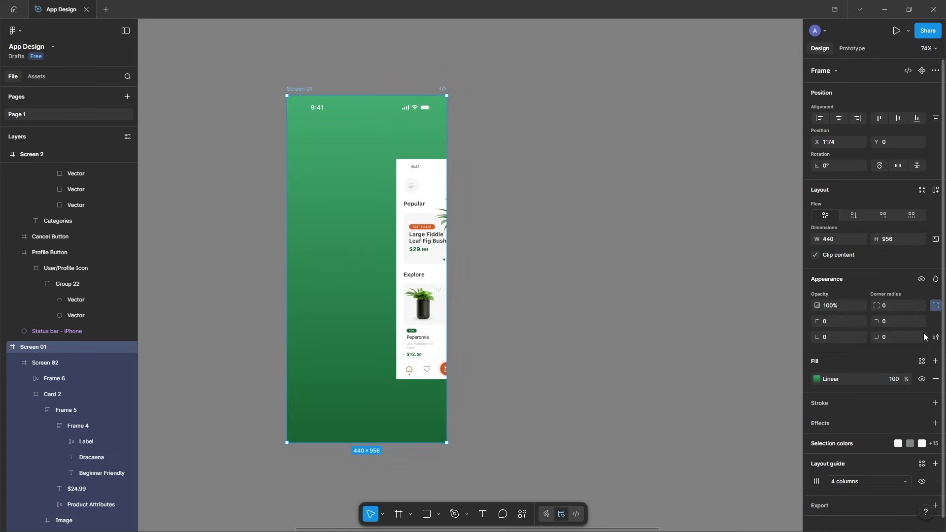
pyautogui.click(825, 256)
pyautogui.click(611, 268)
pyautogui.scroll(-3, 601, 261)
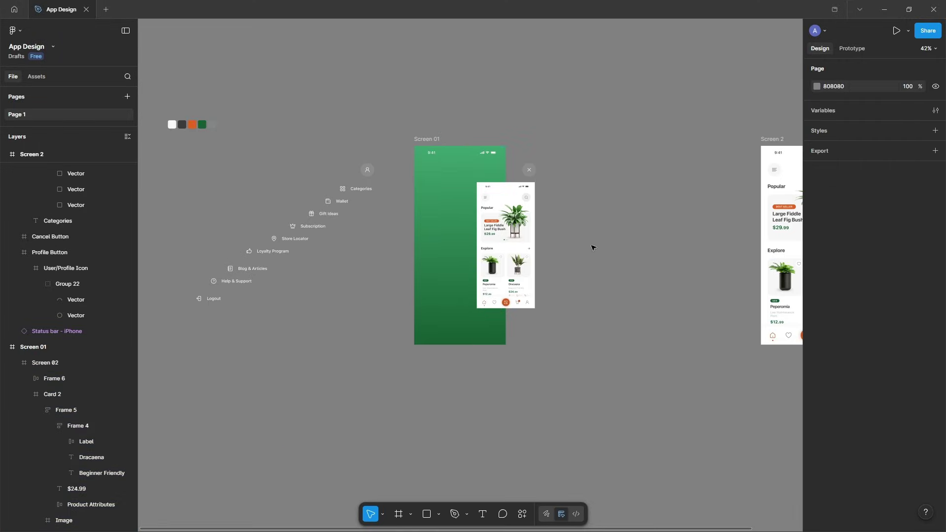
pyautogui.scroll(2, 529, 168)
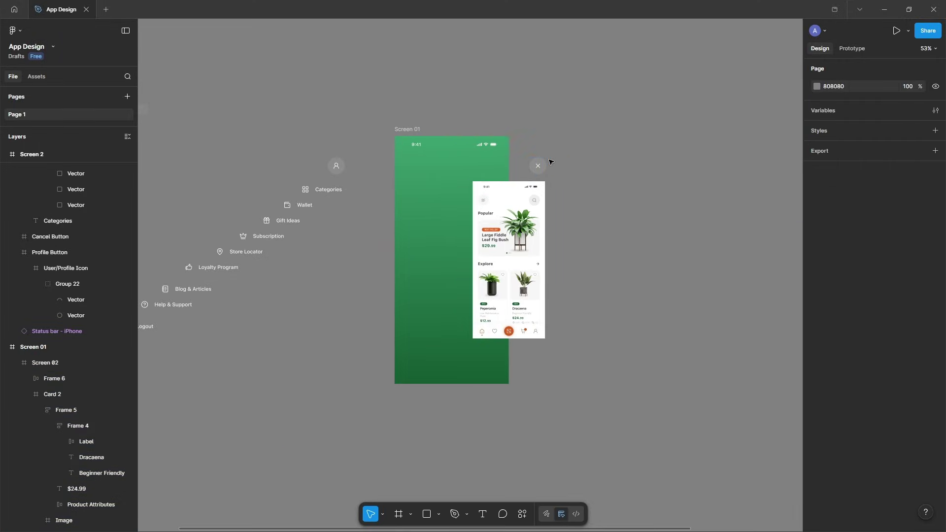
# Align the Profile Button and all nine menu rows, from Categories to Logout, to their common left edge
pyautogui.scroll(2, 493, 163)
pyautogui.hscroll(-3, 445, 152)
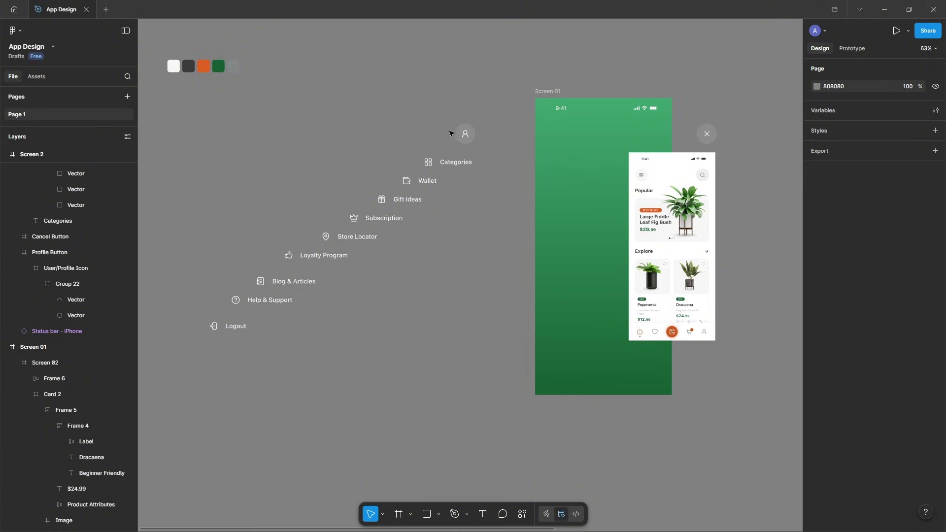
pyautogui.click(455, 135)
pyautogui.keyDown('shift'); pyautogui.click(442, 164); pyautogui.keyUp('shift')
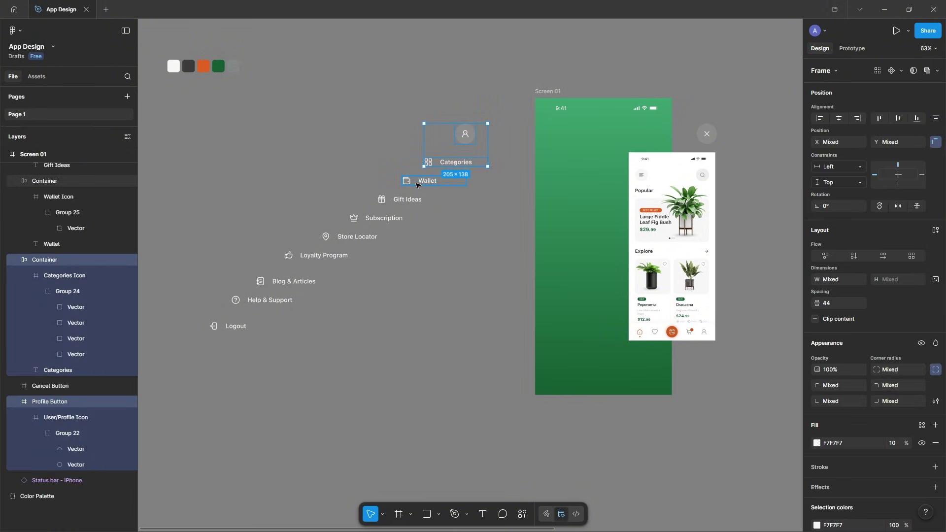
pyautogui.keyDown('shift'); pyautogui.click(417, 185); pyautogui.keyUp('shift')
pyautogui.keyDown('shift'); pyautogui.click(389, 199); pyautogui.keyUp('shift')
pyautogui.keyDown('shift'); pyautogui.click(362, 220); pyautogui.keyUp('shift')
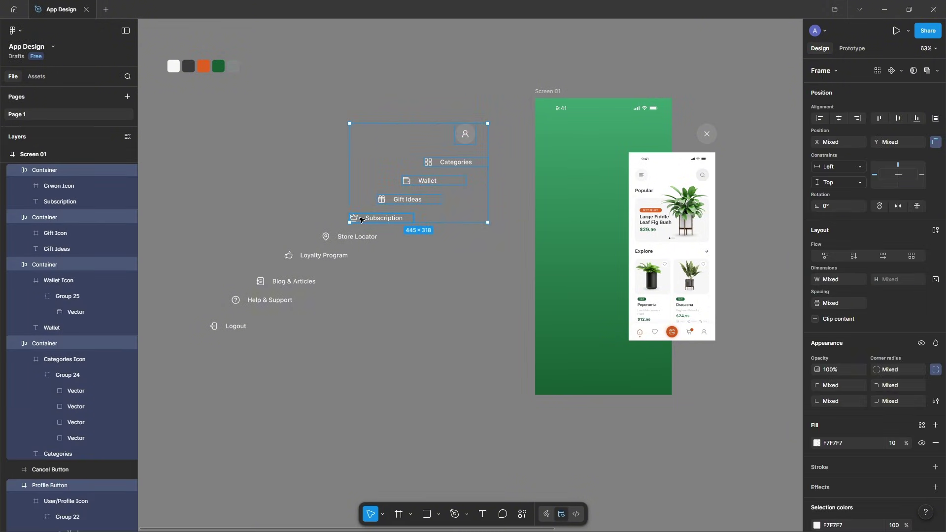
pyautogui.keyDown('shift'); pyautogui.click(341, 237); pyautogui.keyUp('shift')
pyautogui.keyDown('shift'); pyautogui.click(325, 255); pyautogui.keyUp('shift')
pyautogui.keyDown('shift'); pyautogui.click(284, 282); pyautogui.keyUp('shift')
pyautogui.keyDown('shift'); pyautogui.click(262, 300); pyautogui.keyUp('shift')
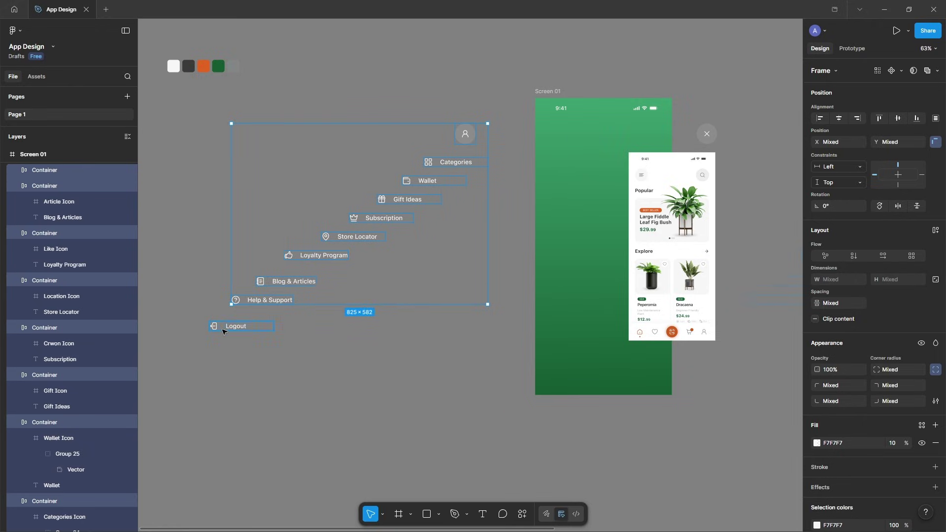
pyautogui.keyDown('shift'); pyautogui.click(222, 328); pyautogui.keyUp('shift')
pyautogui.scroll(-2, 493, 246)
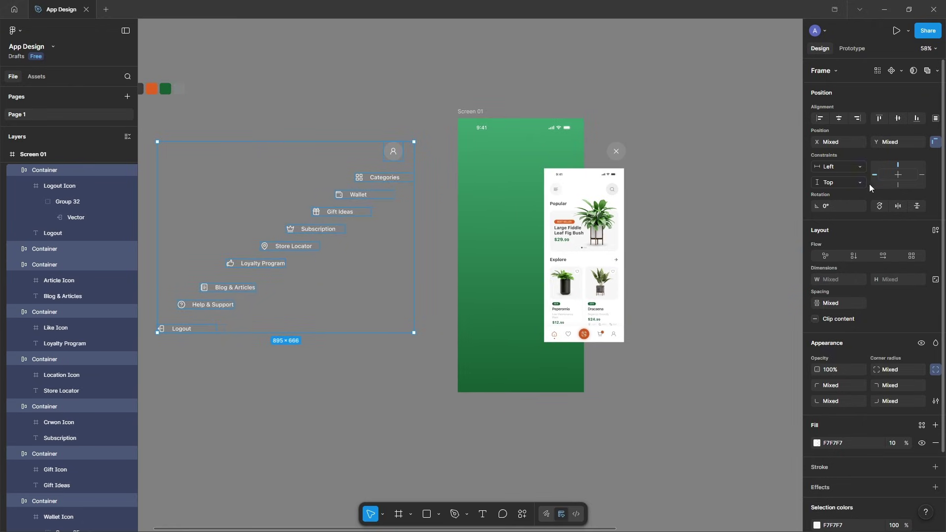
pyautogui.click(821, 119)
pyautogui.scroll(1, 293, 183)
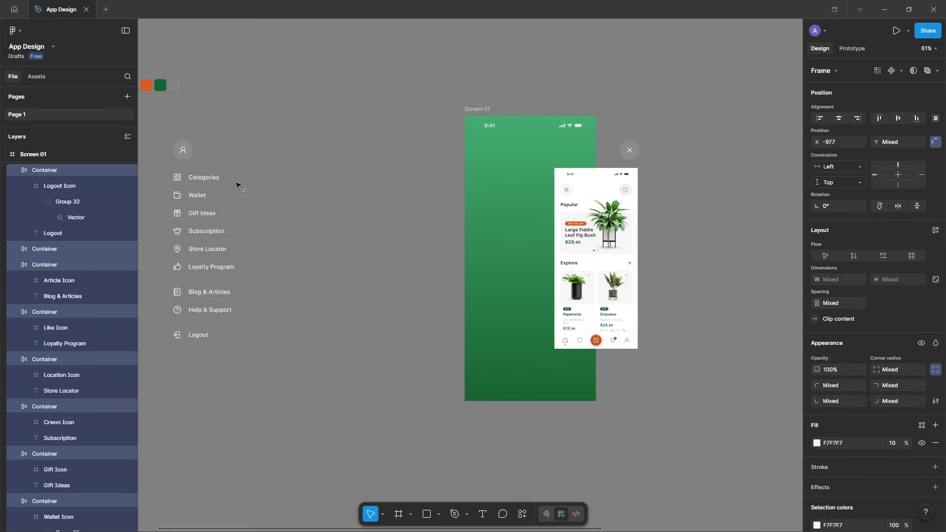
# Move the aligned Profile Button and menu rows into Screen 01 at X 32
pyautogui.moveTo(239, 185); pyautogui.dragTo(542, 186)
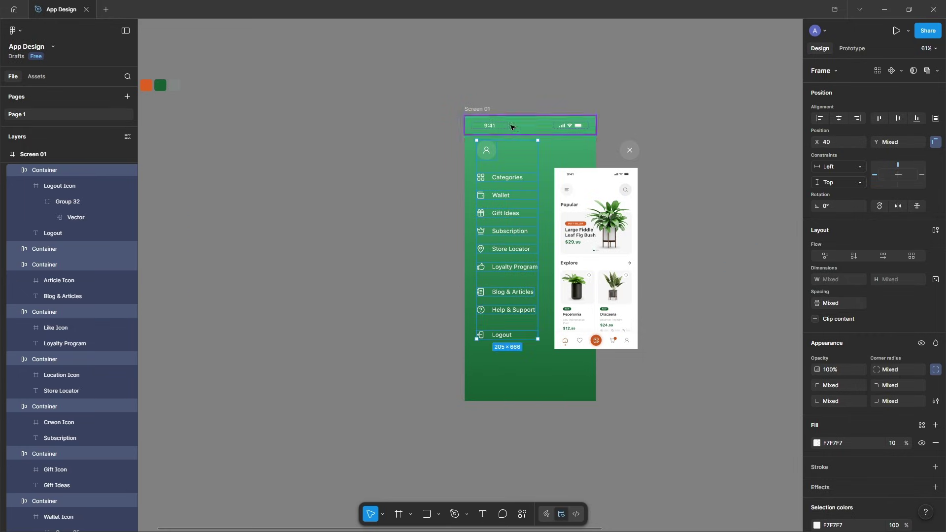
pyautogui.press('alt')
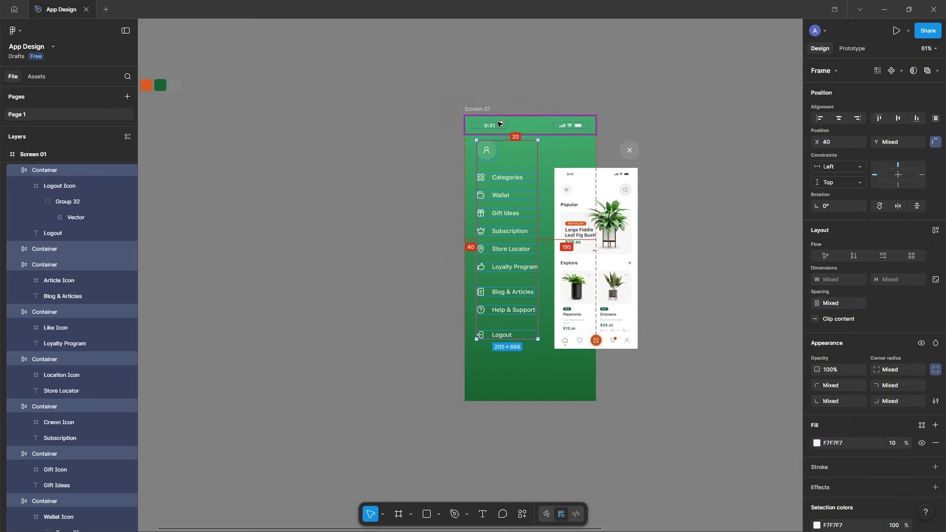
pyautogui.press('Left')
pyautogui.press('Left')
pyautogui.press('Left')
pyautogui.press('Left')
pyautogui.press('Left')
pyautogui.press('Left')
pyautogui.press('Left')
pyautogui.press('Left')
pyautogui.press('Left')
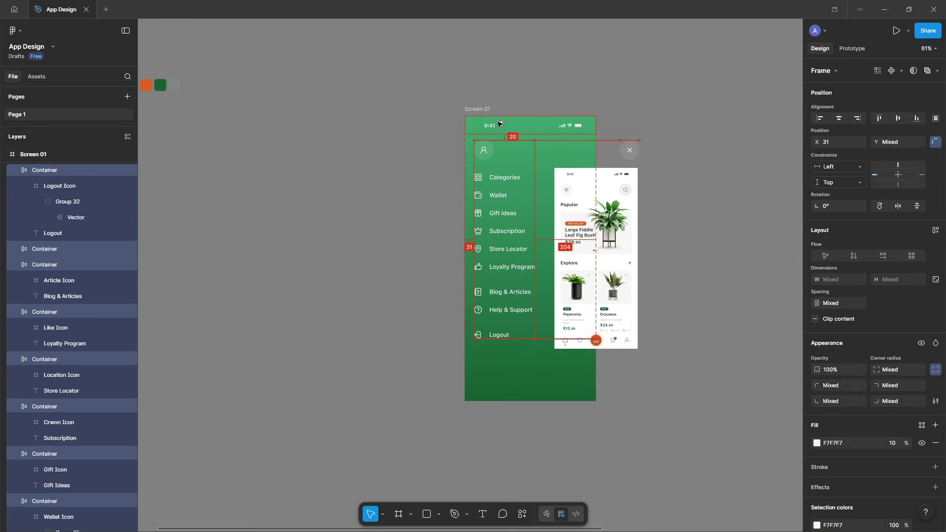
pyautogui.press('Right')
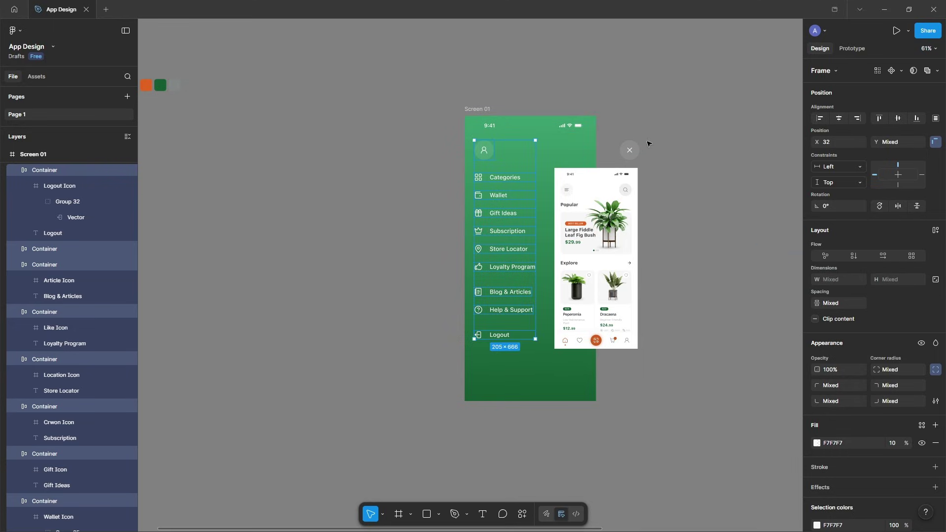
# Move the Cancel Button inside Screen 01 to X 342, Y 82, level with the Profile Button
pyautogui.scroll(4, 650, 151)
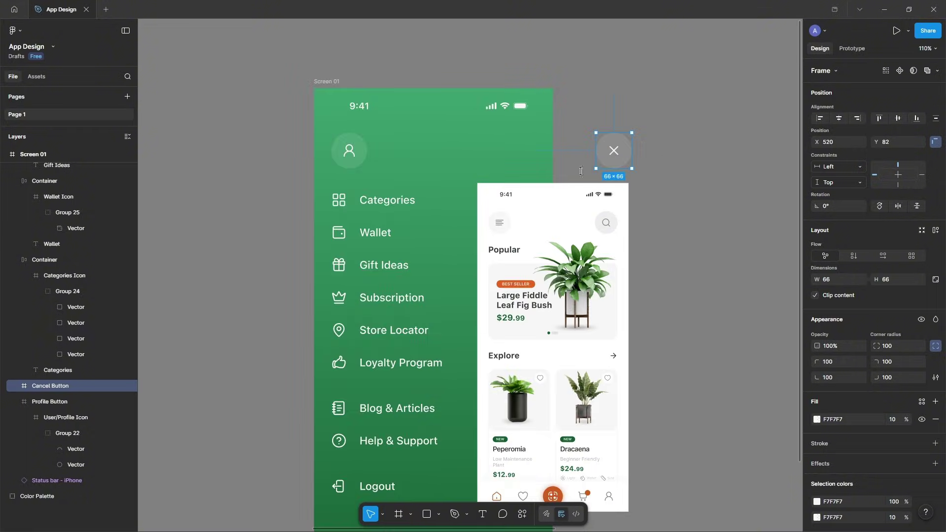
pyautogui.scroll(-5, 584, 159)
pyautogui.moveTo(575, 161); pyautogui.dragTo(560, 166)
pyautogui.scroll(1, 560, 166)
pyautogui.press('alt')
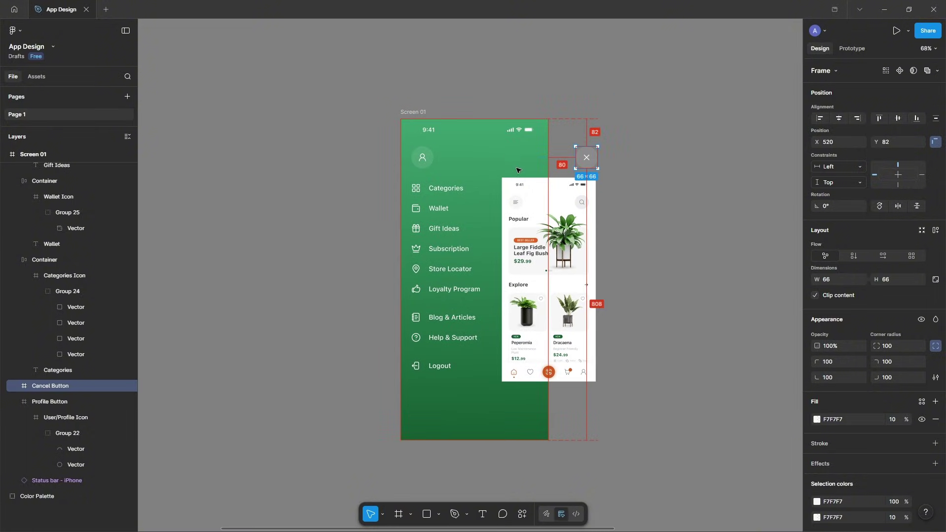
pyautogui.hotkey('shift', 'Left')
pyautogui.hotkey('shift', 'Left')
pyautogui.hotkey('shift', 'Left')
pyautogui.hotkey('shift', 'Left')
pyautogui.hotkey('shift', 'Left')
pyautogui.hotkey('shift', 'Left')
pyautogui.hotkey('shift', 'Left')
pyautogui.hotkey('shift', 'Left')
pyautogui.hotkey('shift', 'Left')
pyautogui.hotkey('shift', 'Left')
pyautogui.hotkey('shift', 'Left')
pyautogui.hotkey('shift', 'Left')
pyautogui.hotkey('shift', 'Left')
pyautogui.hotkey('shift', 'Left')
pyautogui.hotkey('shift', 'Left')
pyautogui.hotkey('shift', 'Left')
pyautogui.hotkey('shift', 'Left')
pyautogui.hotkey('shift', 'Left')
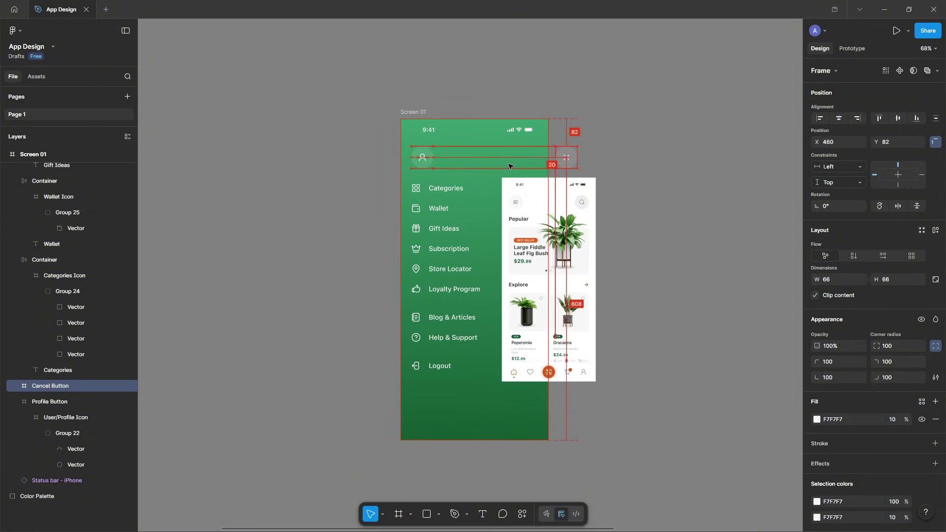
pyautogui.press('Right')
pyautogui.press('Right')
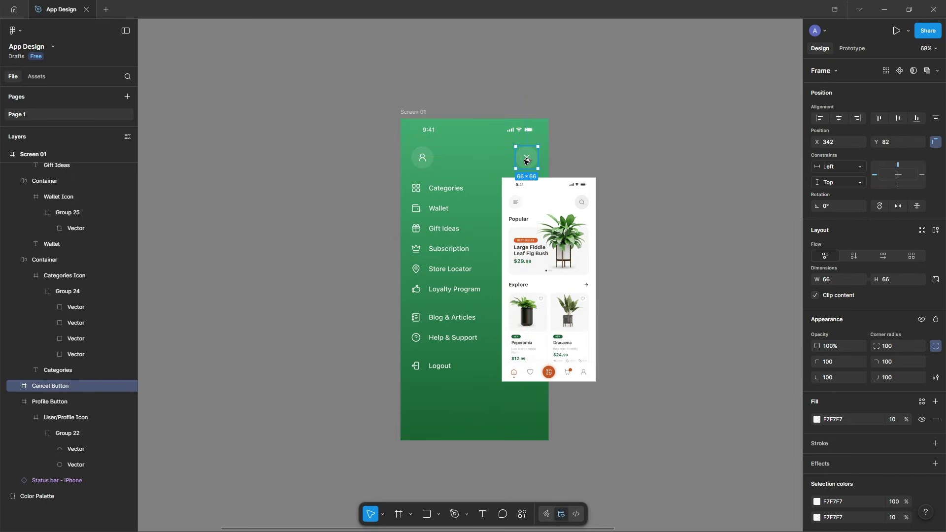
# Set the corner radius of the Screen 02 frame nested in Screen 01 to 24
pyautogui.scroll(1, 517, 215)
pyautogui.click(521, 215)
pyautogui.scroll(2, 521, 215)
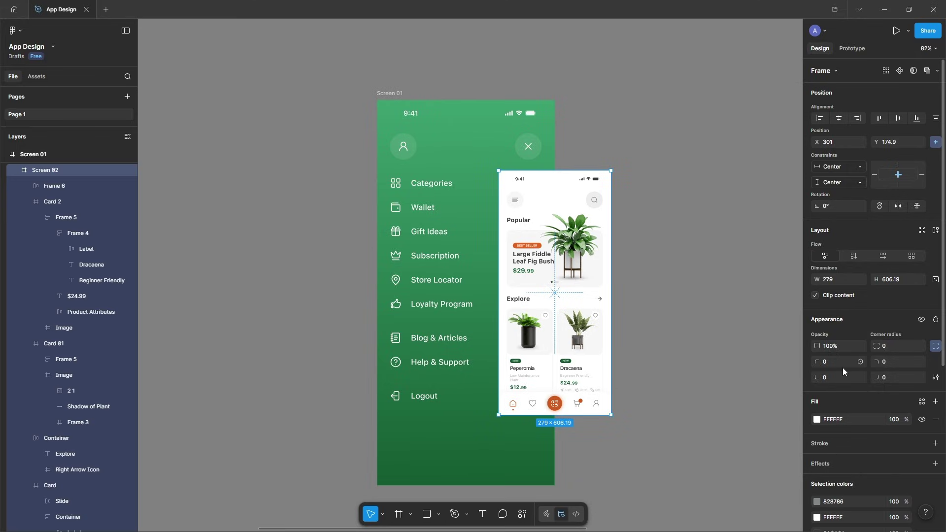
pyautogui.click(897, 346)
pyautogui.write('24')
pyautogui.press('Return')
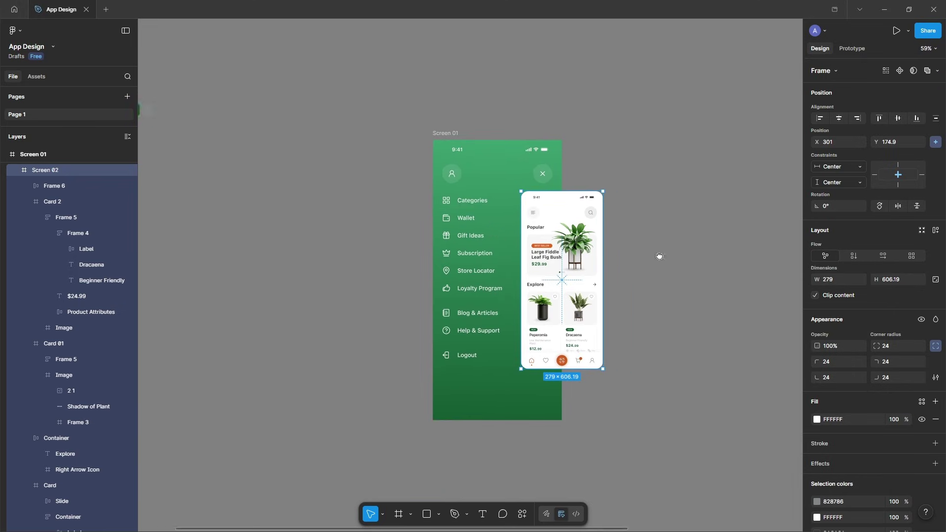
# Scale the nested Screen 02 frame down to 263 × 571.43, anchored at its right edge
pyautogui.hscroll(1, 636, 260)
pyautogui.scroll(1, 499, 280)
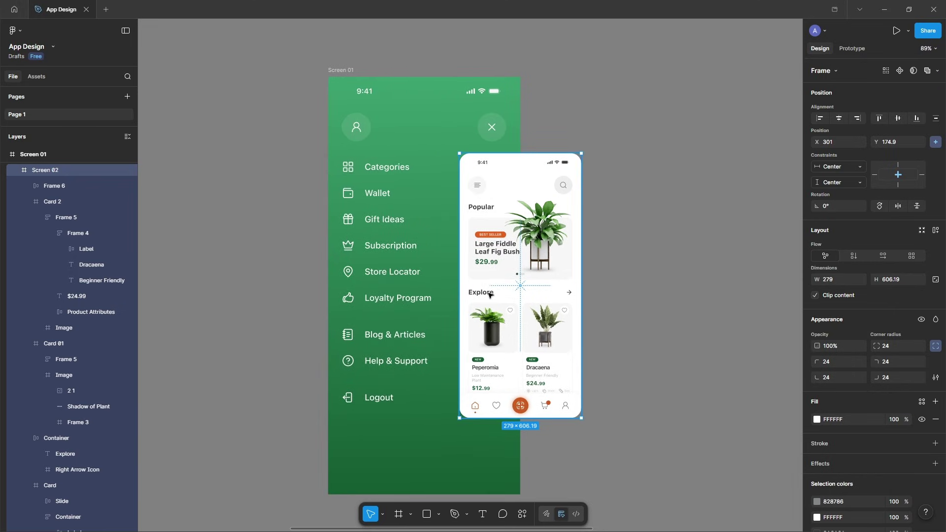
pyautogui.scroll(1, 489, 295)
pyautogui.press('k')
pyautogui.moveTo(458, 275); pyautogui.dragTo(465, 276)
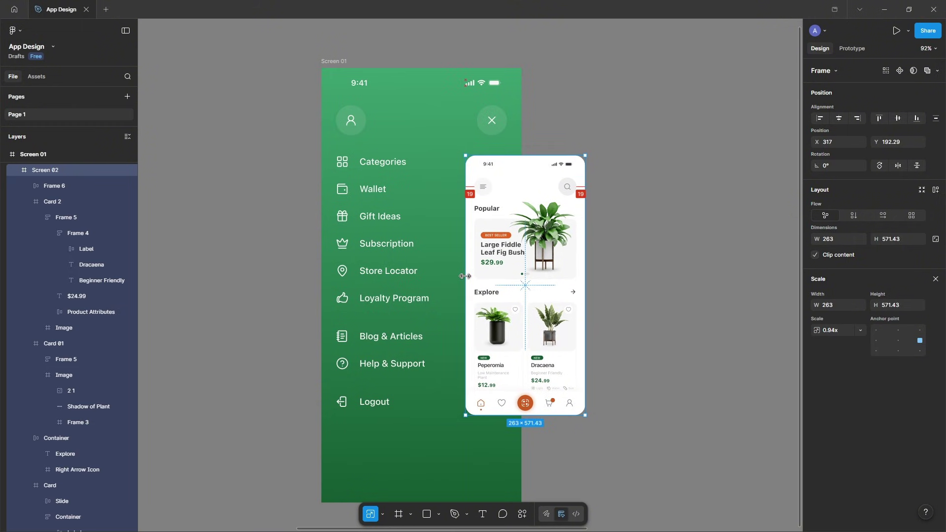
pyautogui.scroll(2, 465, 276)
pyautogui.press('v')
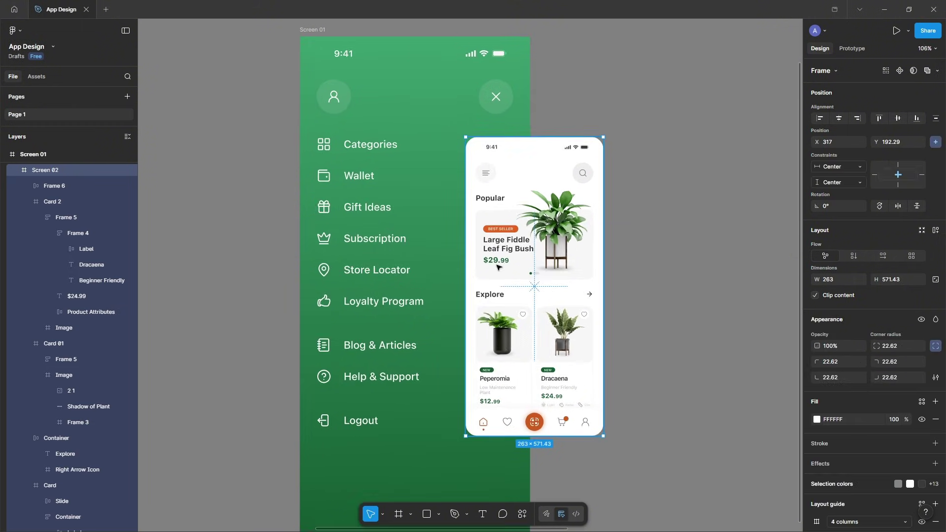
# Nudge the nested Screen 02 frame horizontally to X 307, clear of the menu labels
pyautogui.press('Left')
pyautogui.press('Left')
pyautogui.press('Left')
pyautogui.press('Left')
pyautogui.press('Left')
pyautogui.press('Left')
pyautogui.press('Left')
pyautogui.press('Left')
pyautogui.press('Left')
pyautogui.press('Left')
pyautogui.press('Left')
pyautogui.press('Left')
pyautogui.press('Left')
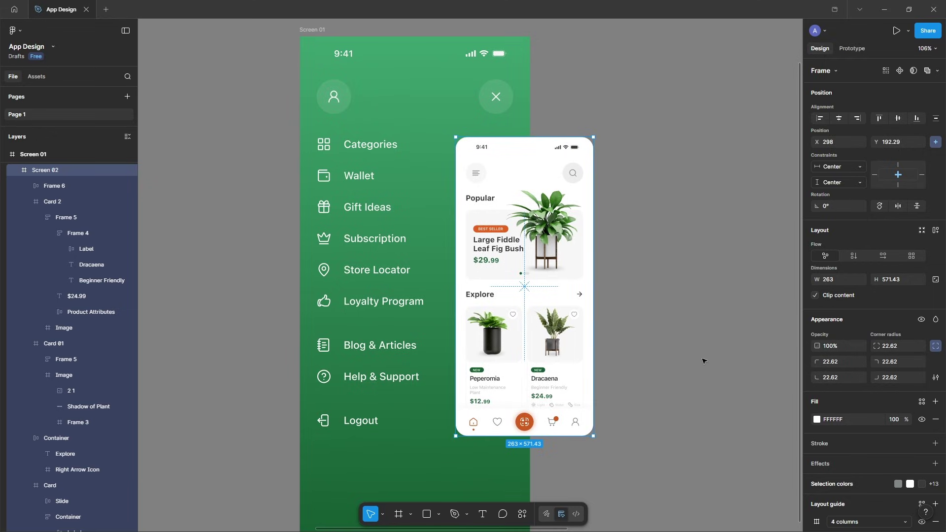
pyautogui.press('Right')
pyautogui.press('Right')
pyautogui.press('Right')
pyautogui.press('Right')
pyautogui.scroll(5, 505, 366)
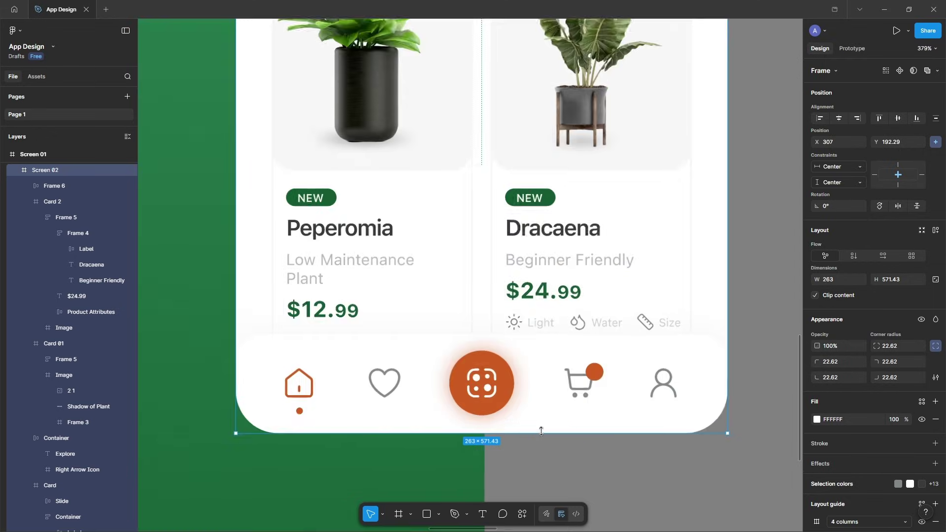
pyautogui.press('Right')
pyautogui.press('Right')
pyautogui.press('Right')
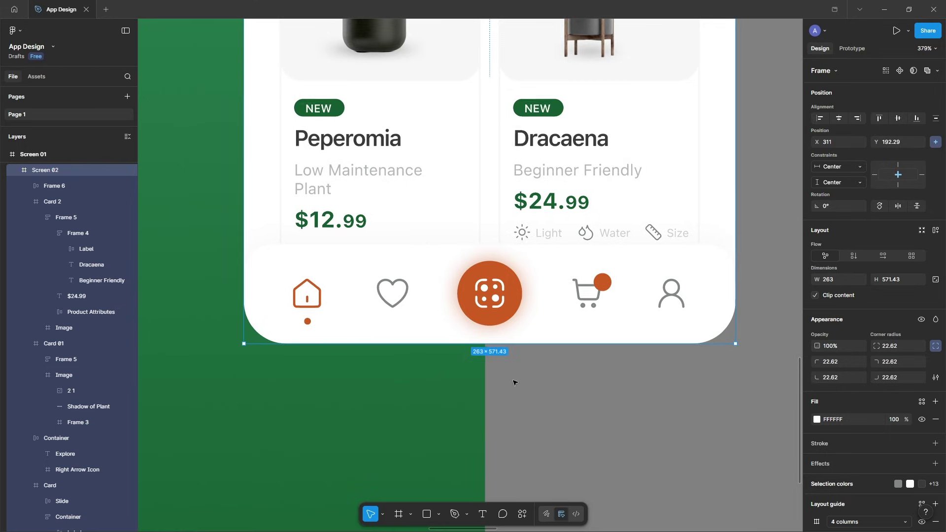
pyautogui.press('Left')
pyautogui.press('Left')
pyautogui.press('Left')
pyautogui.press('Left')
pyautogui.scroll(-8, 517, 393)
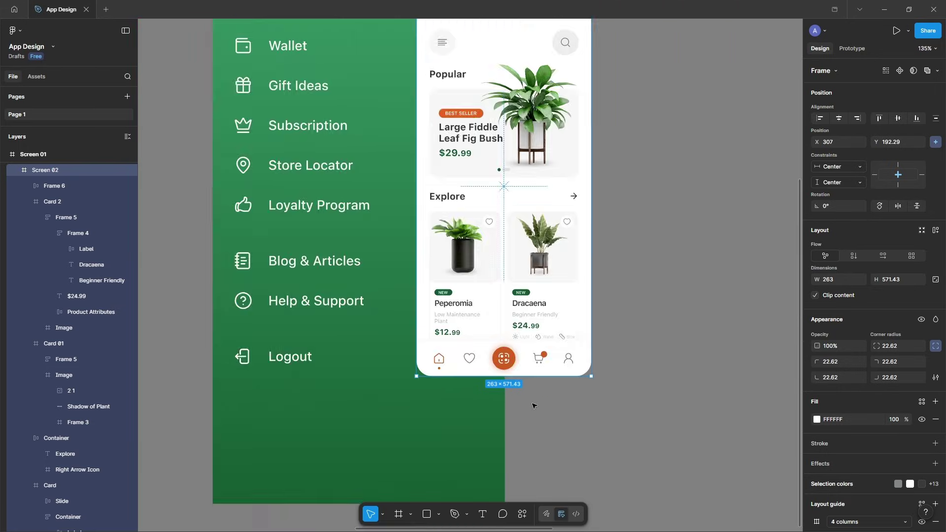
pyautogui.click(615, 298)
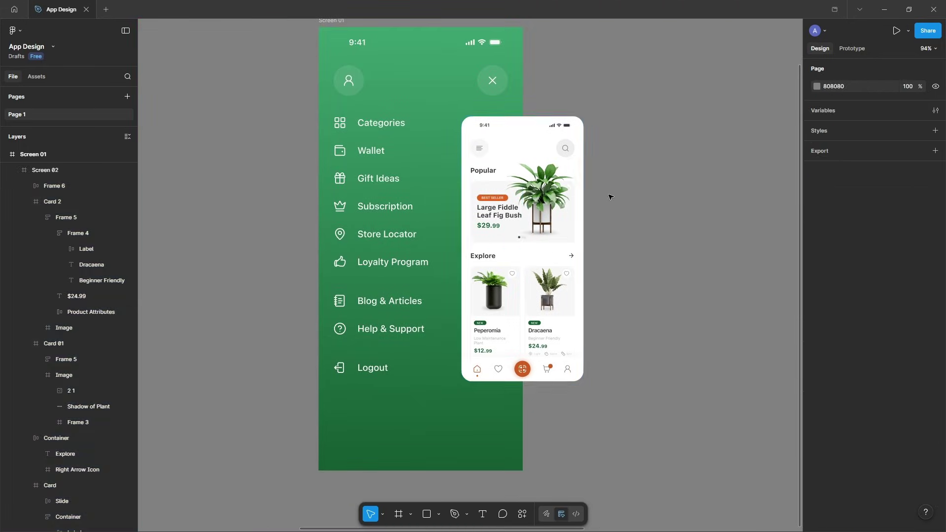
# Enable Clip content on the Screen 01 frame
pyautogui.scroll(-5, 612, 196)
pyautogui.click(435, 143)
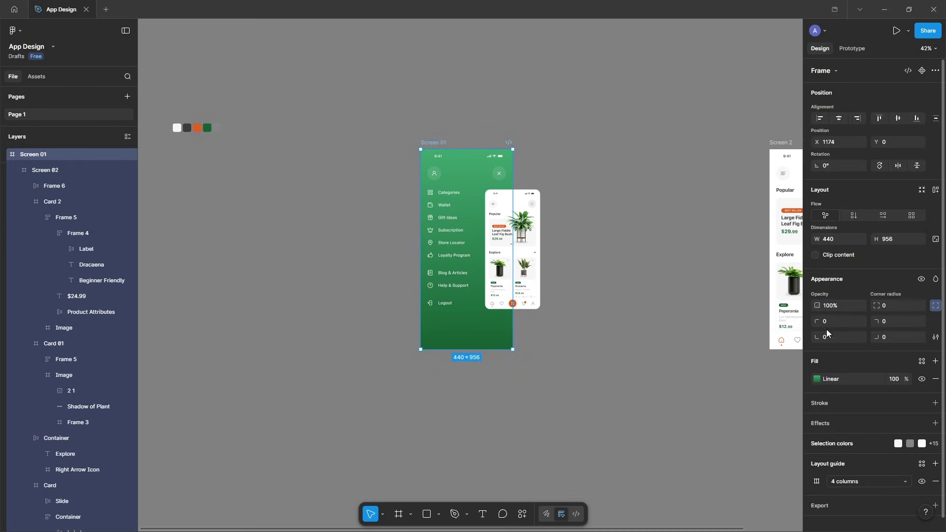
pyautogui.click(814, 256)
pyautogui.click(646, 234)
# Move the Screen 01 frame closer to Screen 2, to X 2201, Y 0
pyautogui.scroll(-3, 653, 257)
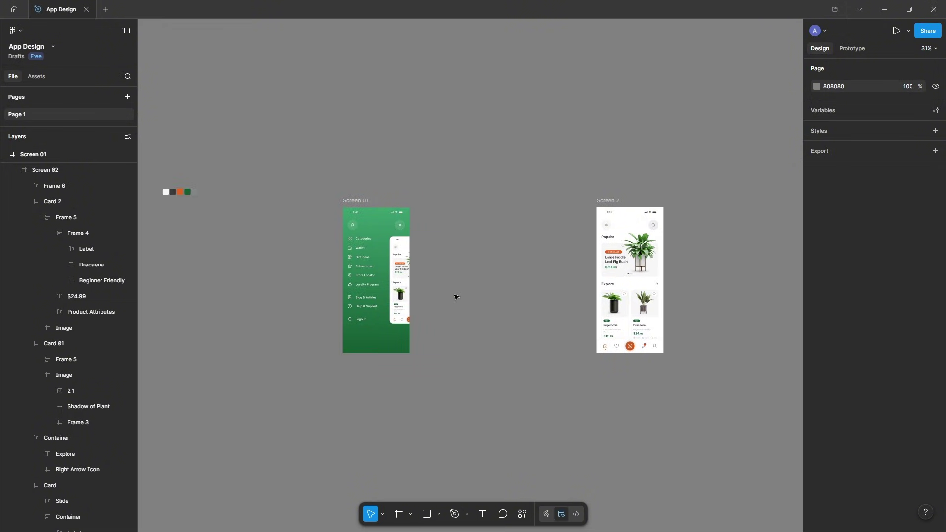
pyautogui.scroll(3, 454, 297)
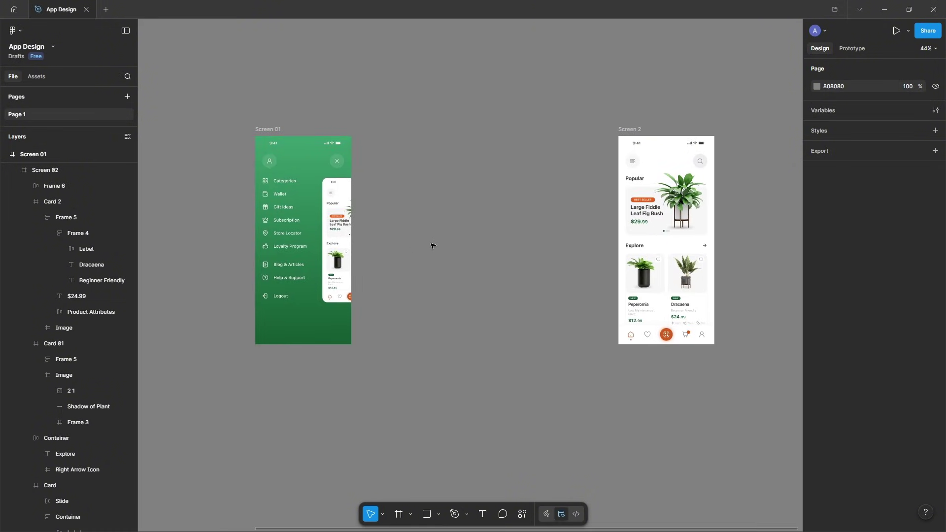
pyautogui.scroll(2, 443, 252)
pyautogui.hscroll(-1, 542, 197)
pyautogui.click(638, 149)
pyautogui.hscroll(-2, 509, 152)
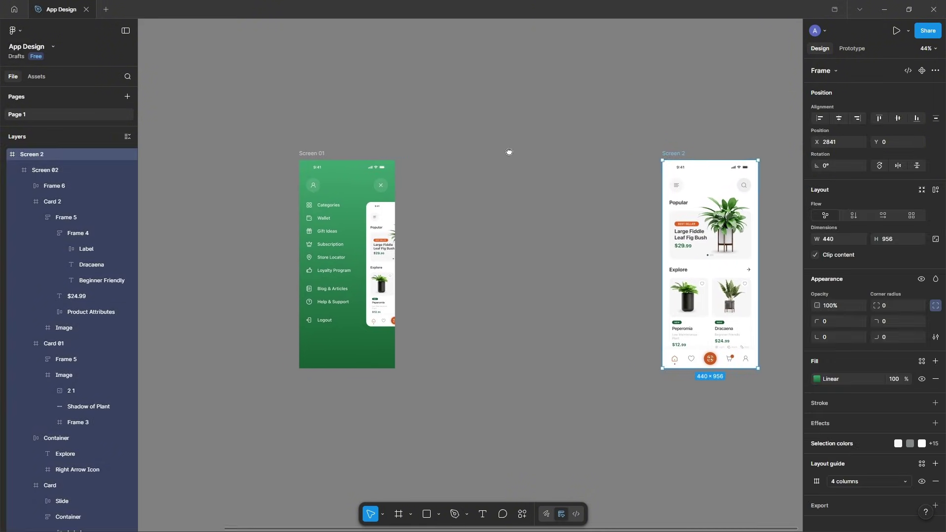
pyautogui.hscroll(-1, 509, 151)
pyautogui.moveTo(325, 154); pyautogui.dragTo(550, 154)
pyautogui.scroll(4, 636, 156)
pyautogui.hscroll(3, 542, 168)
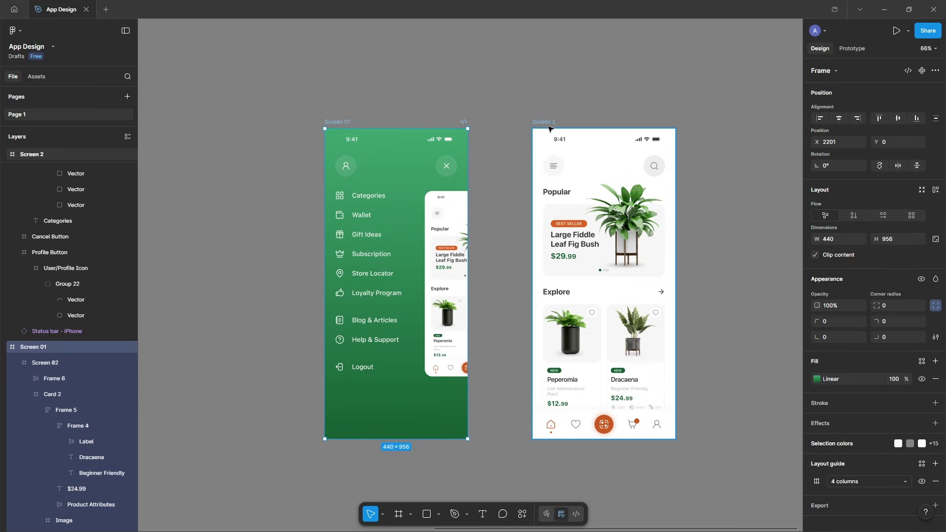
# Add a prototype connection from the Menu Button on Screen 2 to Screen 01, navigating on tap
pyautogui.scroll(-1, 546, 124)
pyautogui.hscroll(-2, 545, 125)
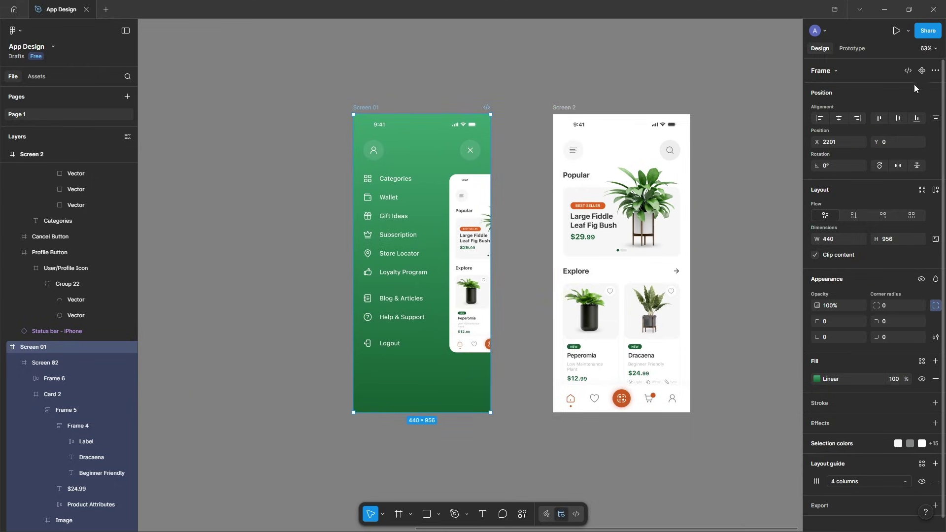
pyautogui.click(852, 48)
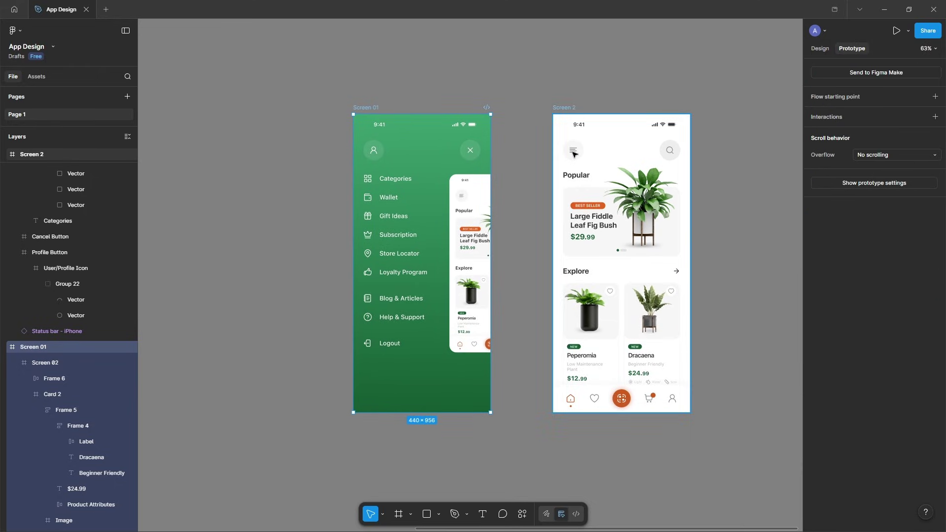
pyautogui.scroll(3, 574, 154)
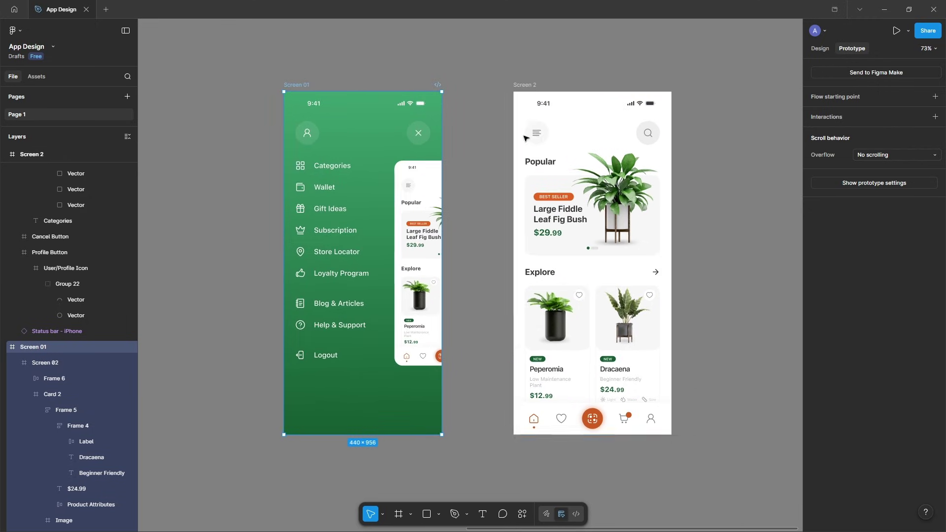
pyautogui.click(537, 134)
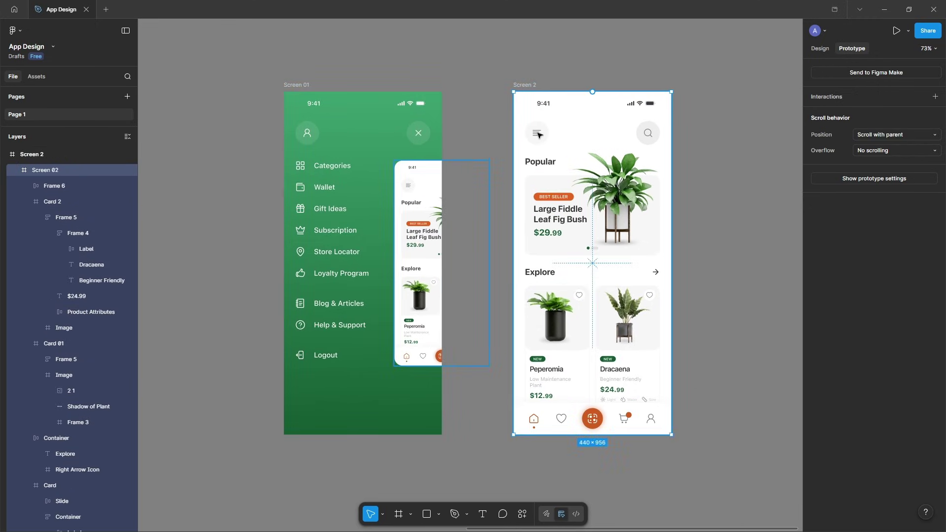
pyautogui.click(538, 134)
pyautogui.scroll(1, 547, 134)
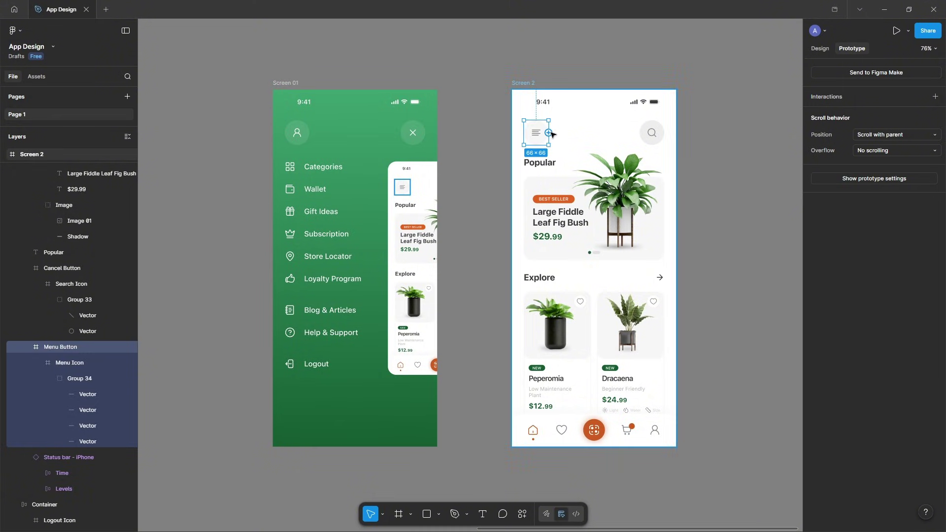
pyautogui.moveTo(550, 134); pyautogui.dragTo(427, 171)
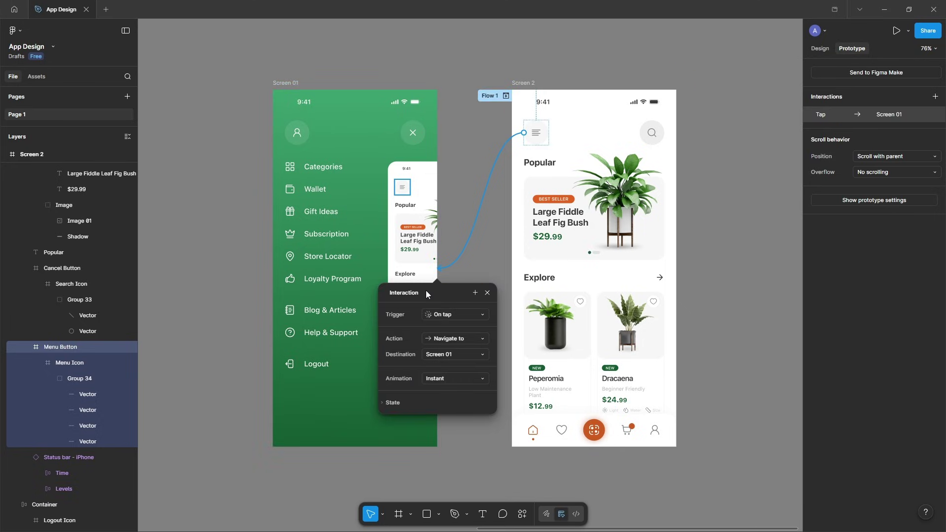
# Keep the Menu Button interaction triggered on tap, with the Navigate to action and Screen 01 as its destination
pyautogui.hscroll(3, 680, 162)
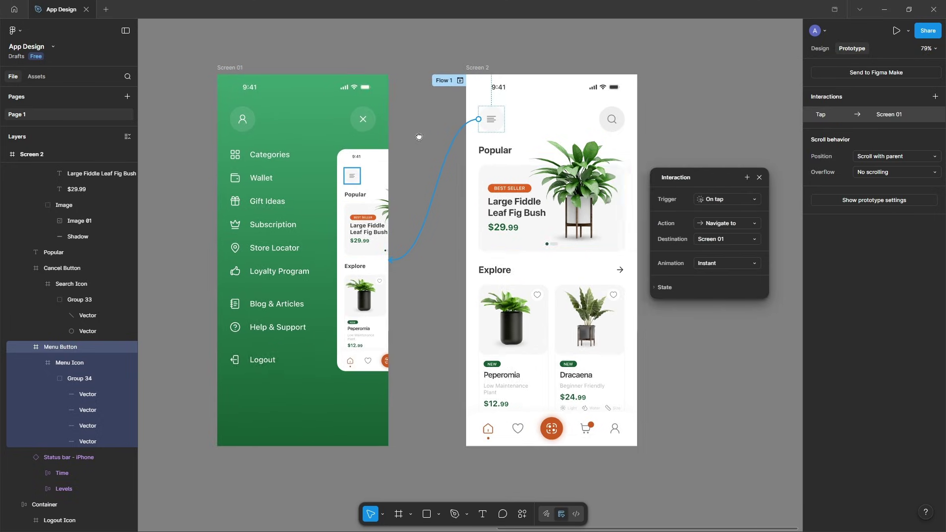
pyautogui.click(715, 200)
pyautogui.click(727, 202)
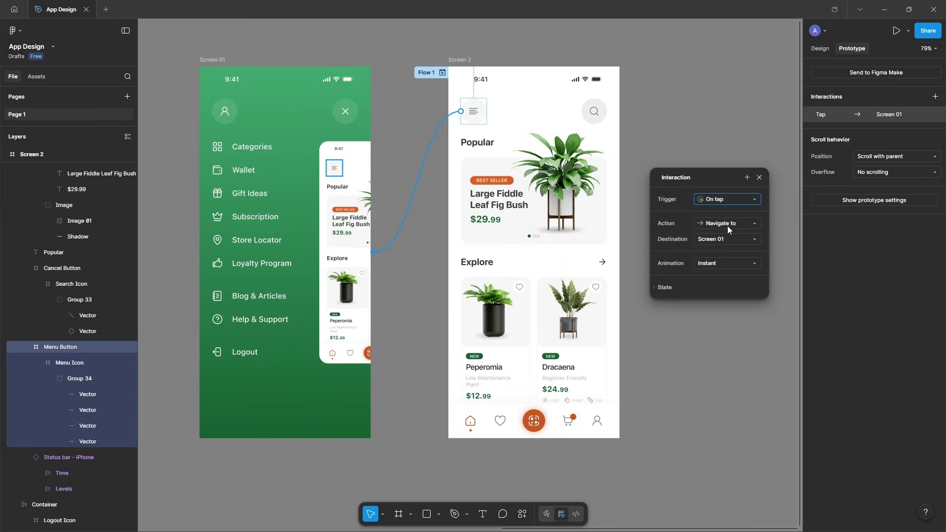
pyautogui.click(727, 226)
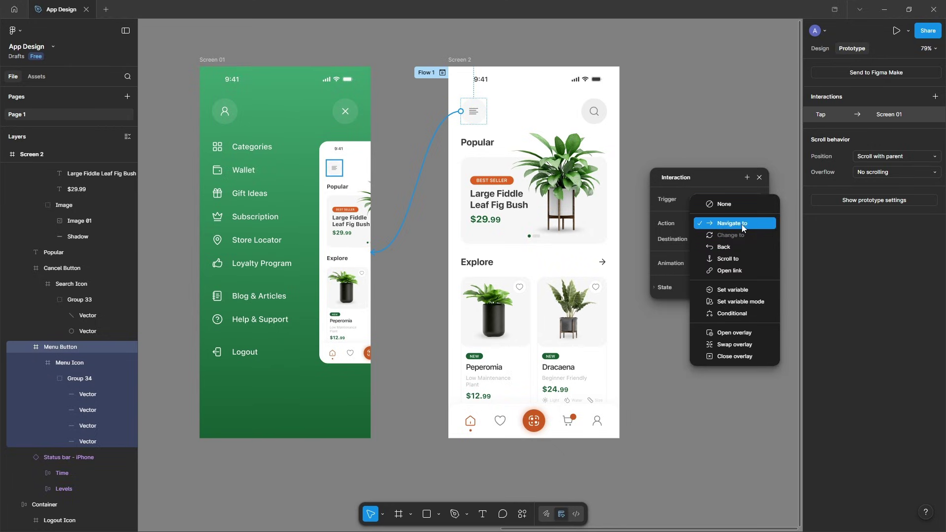
pyautogui.click(742, 226)
pyautogui.click(720, 241)
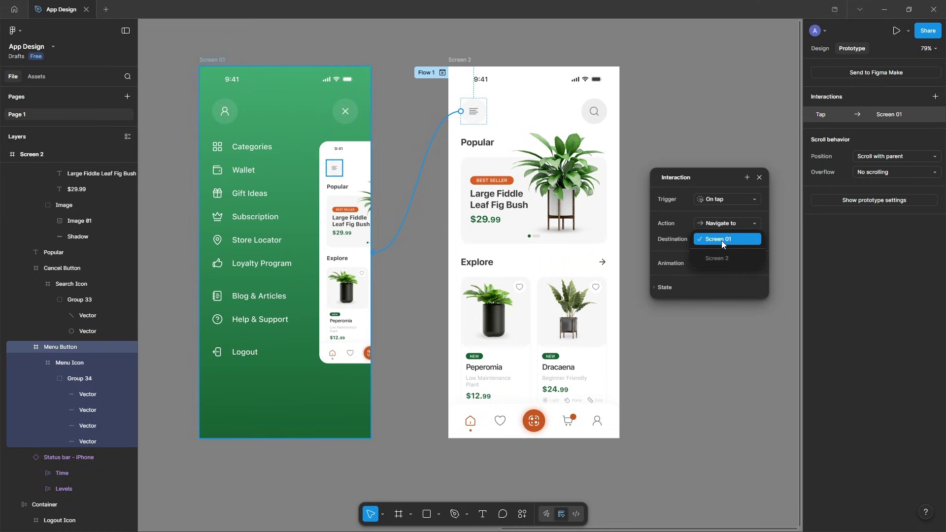
pyautogui.click(722, 240)
# Set the Menu Button interaction's animation to Smart animate with the Gentle curve and a duration of 800 ms
pyautogui.click(699, 265)
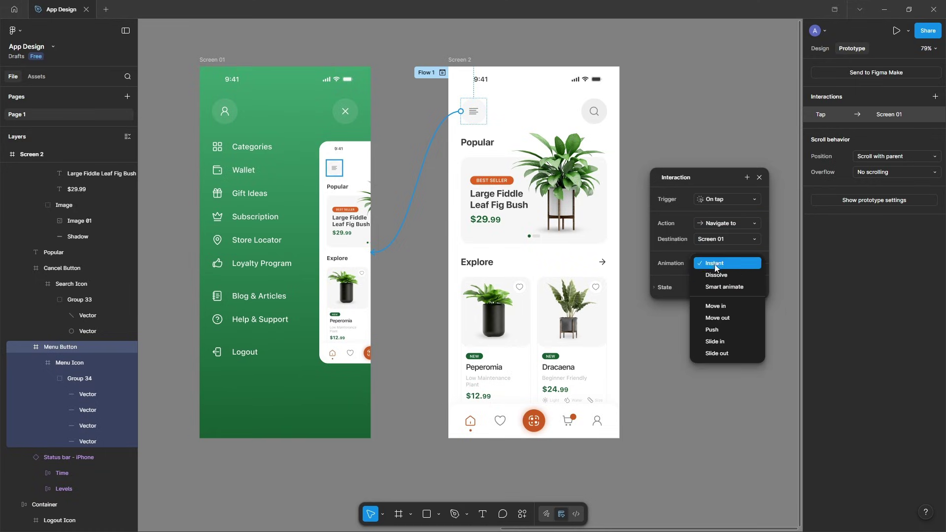
pyautogui.click(709, 289)
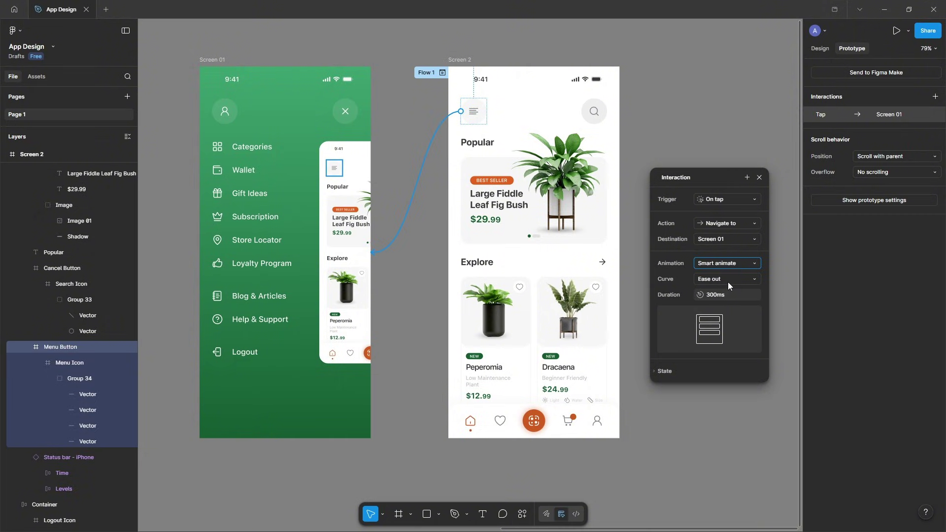
pyautogui.click(728, 280)
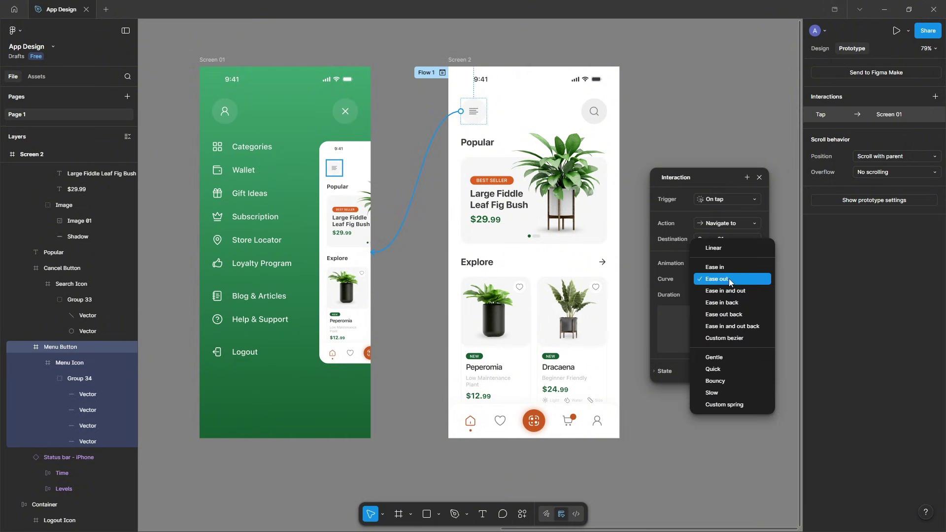
pyautogui.click(717, 358)
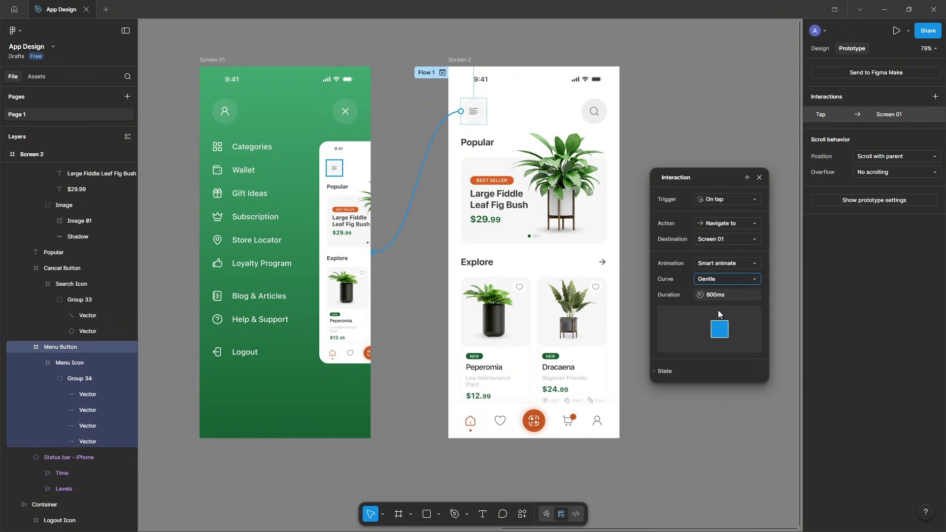
pyautogui.click(731, 297)
pyautogui.write('800')
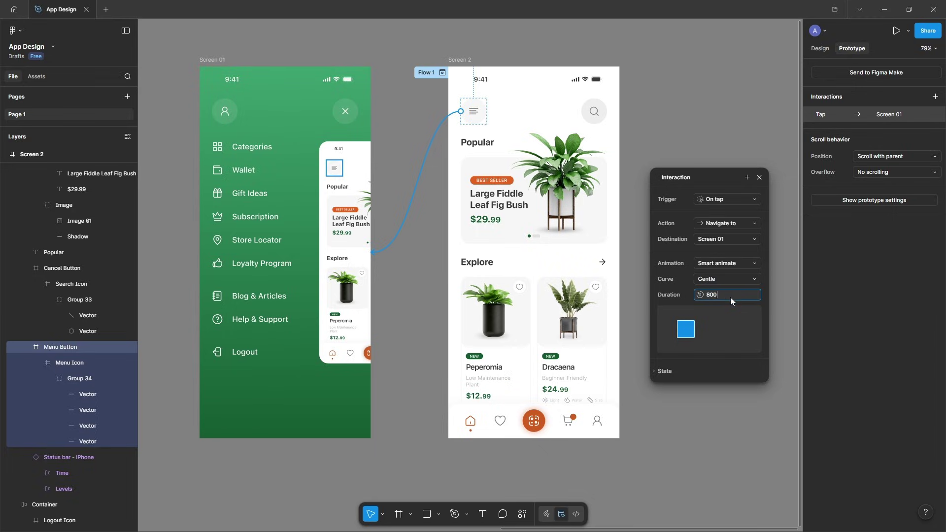
pyautogui.press('Return')
pyautogui.click(666, 372)
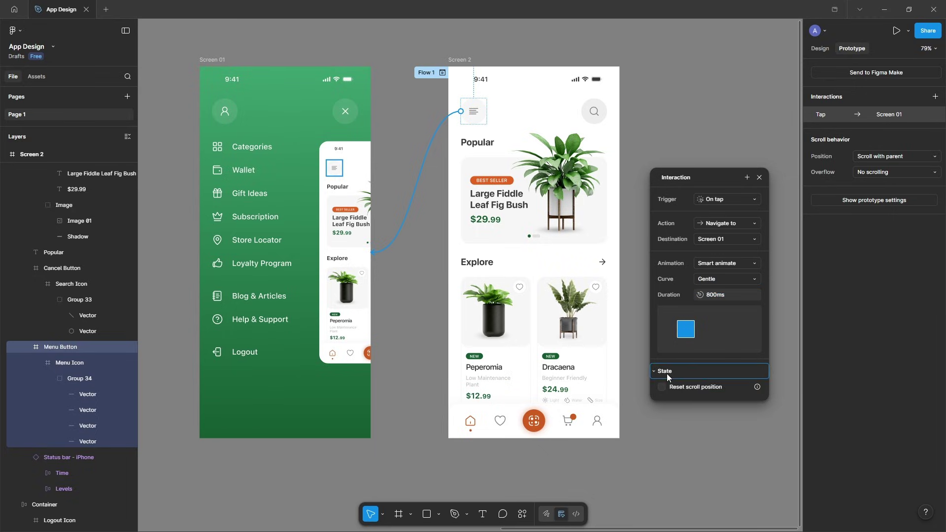
pyautogui.click(759, 178)
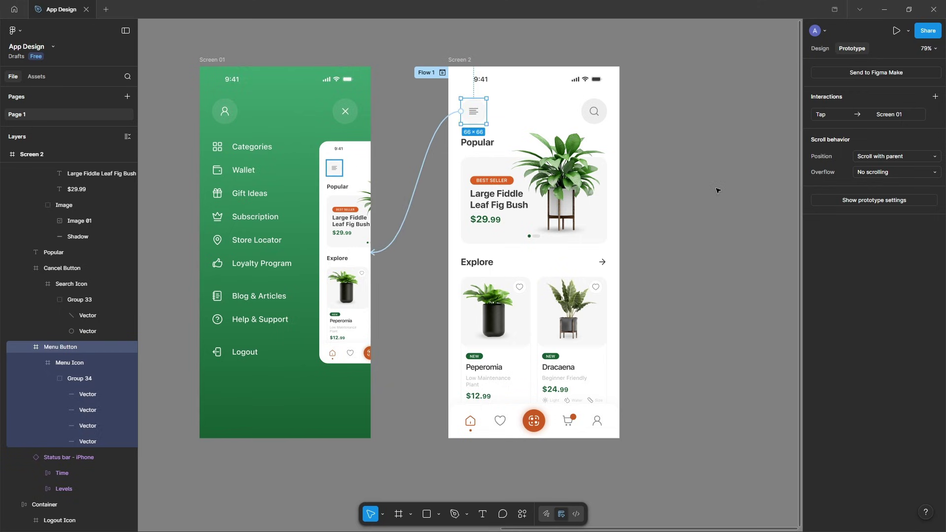
# Connect the Cancel Button on Screen 01 to Screen 2, navigating on tap with Smart animate, Gentle curve, 800 ms
pyautogui.scroll(2, 371, 116)
pyautogui.click(372, 116)
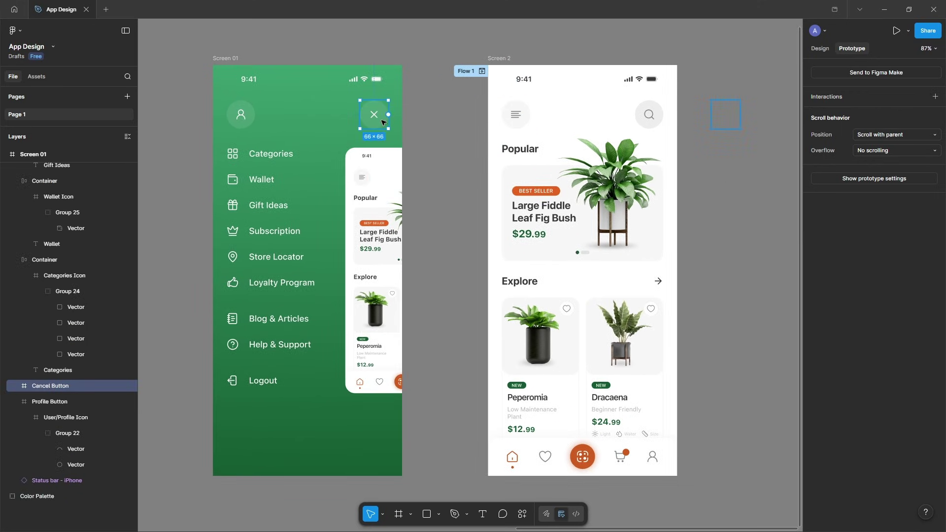
pyautogui.moveTo(388, 115); pyautogui.dragTo(736, 132)
pyautogui.scroll(-3, 646, 208)
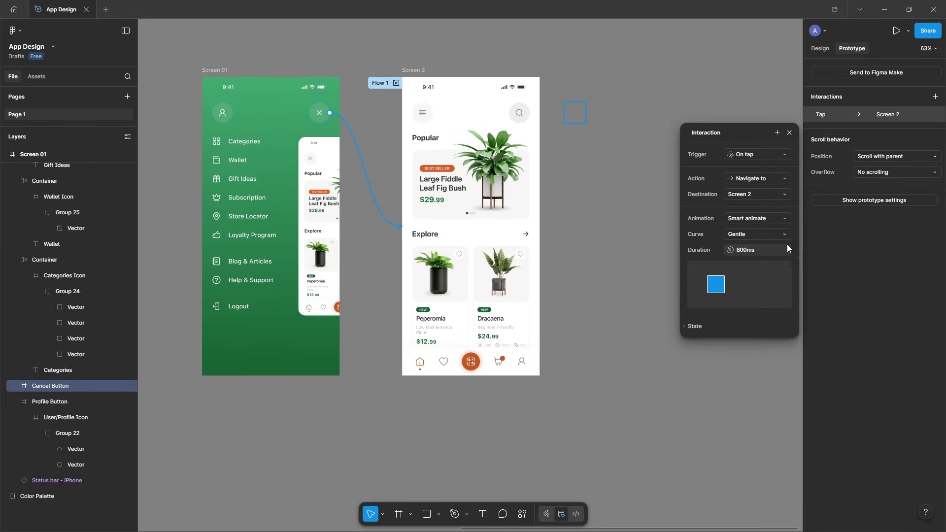
pyautogui.click(789, 132)
pyautogui.scroll(-3, 672, 169)
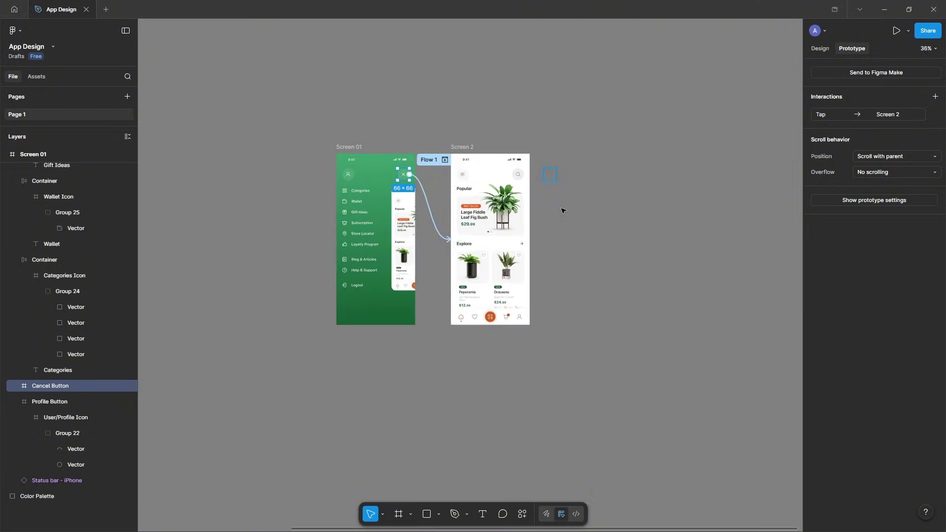
pyautogui.click(587, 361)
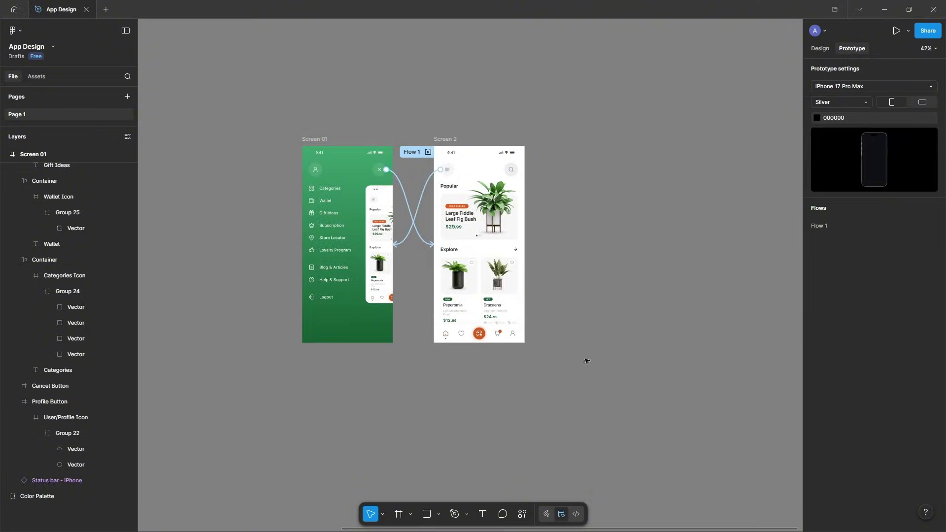
# Present the prototype and test opening and closing the side menu with the menu and cancel buttons
pyautogui.click(896, 31)
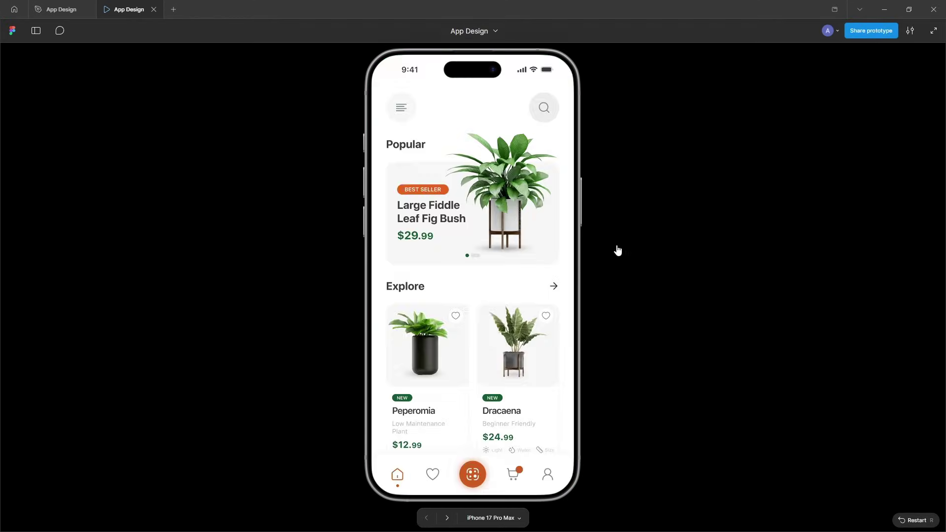
pyautogui.click(402, 114)
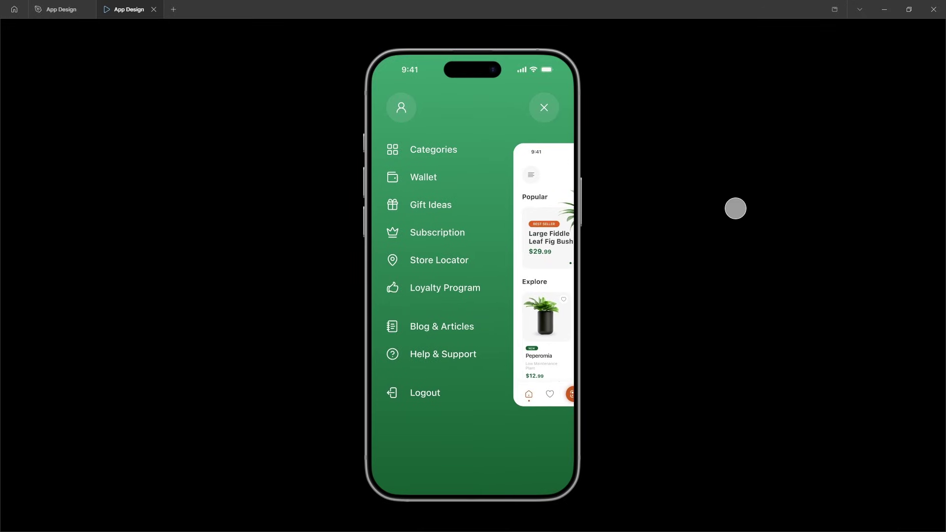
pyautogui.click(551, 117)
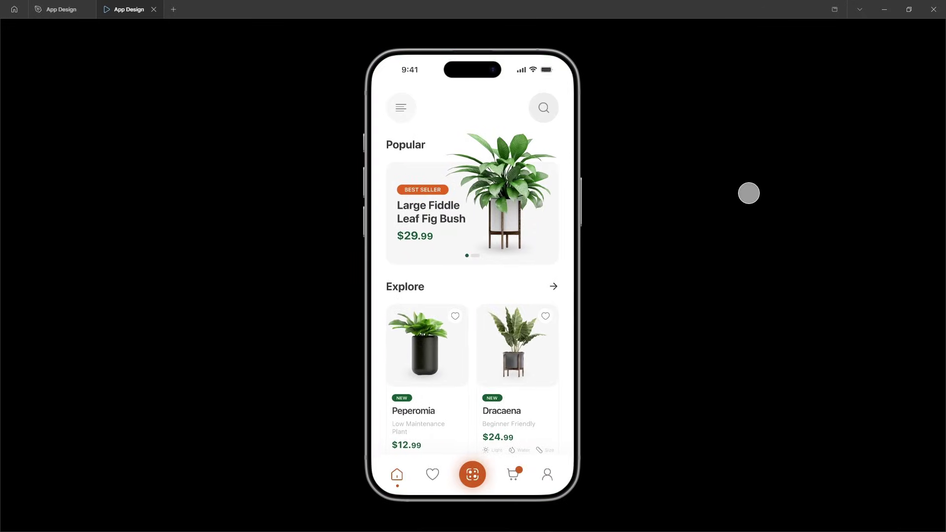
pyautogui.click(398, 107)
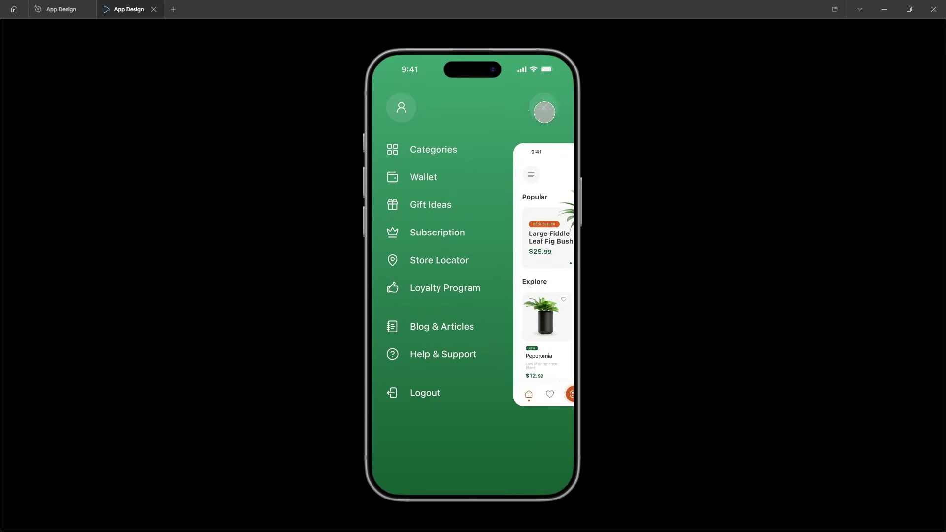
pyautogui.click(544, 107)
pyautogui.click(400, 108)
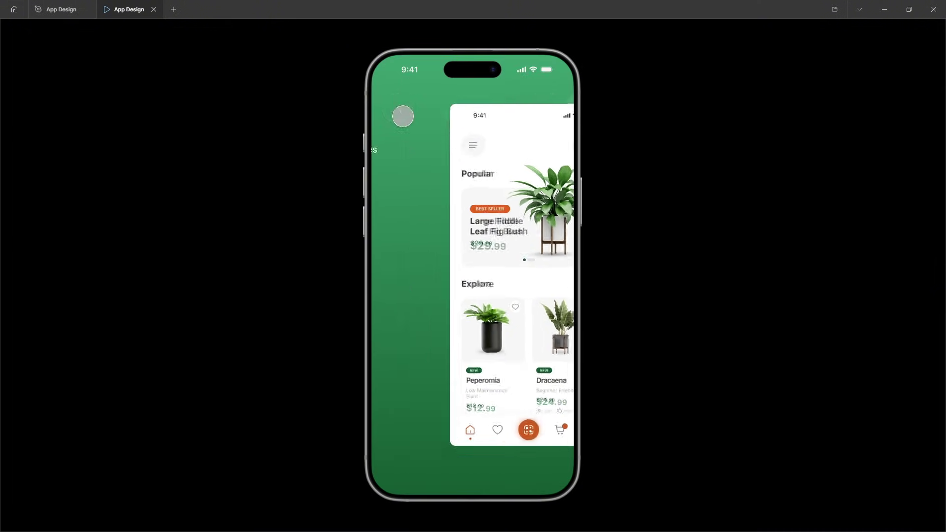
# Return to the design file and set the prototype background color to light blue D5F4FF
pyautogui.click(58, 9)
pyautogui.keyDown('ctrl'); pyautogui.scroll(2, 522, 131); pyautogui.keyUp('ctrl')
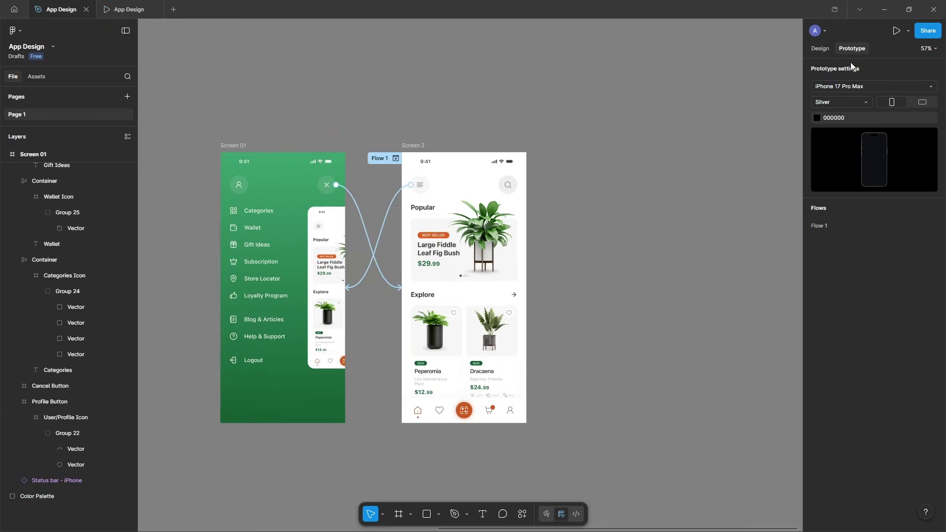
pyautogui.click(817, 118)
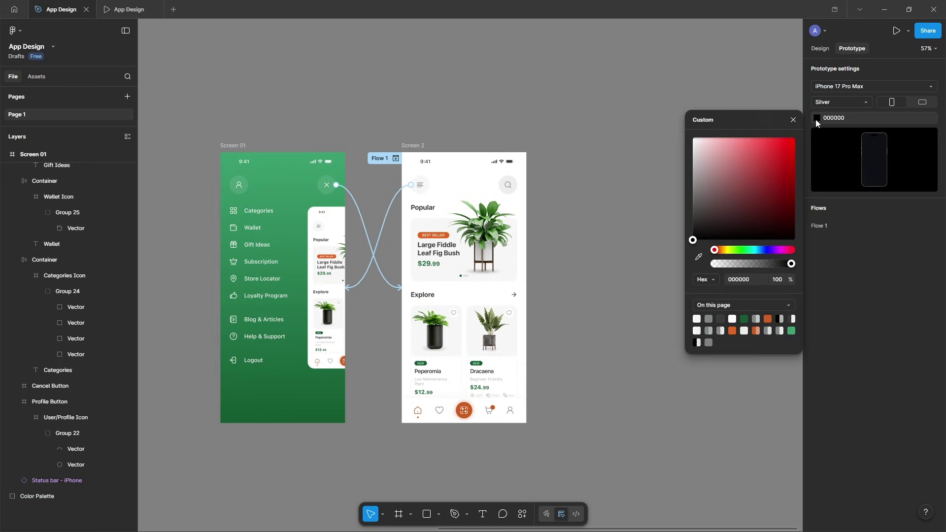
pyautogui.moveTo(694, 242); pyautogui.dragTo(665, 159)
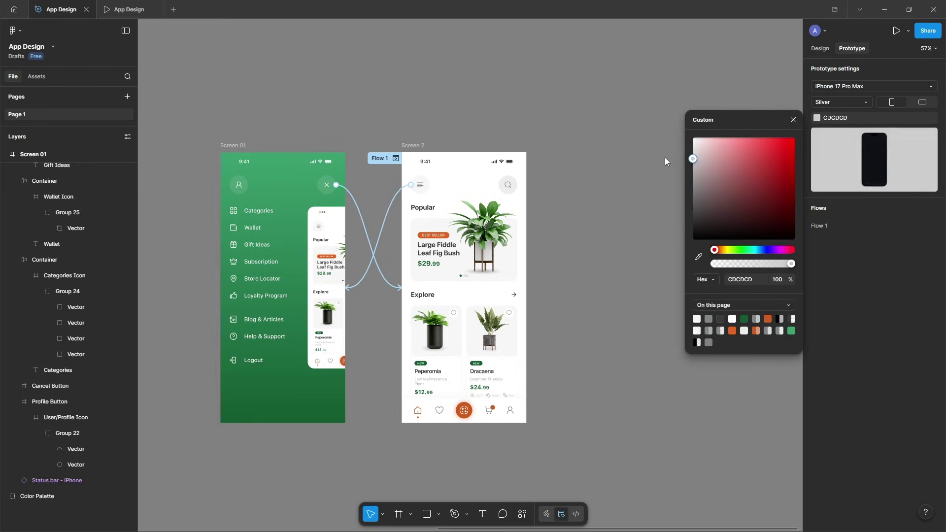
pyautogui.click(757, 251)
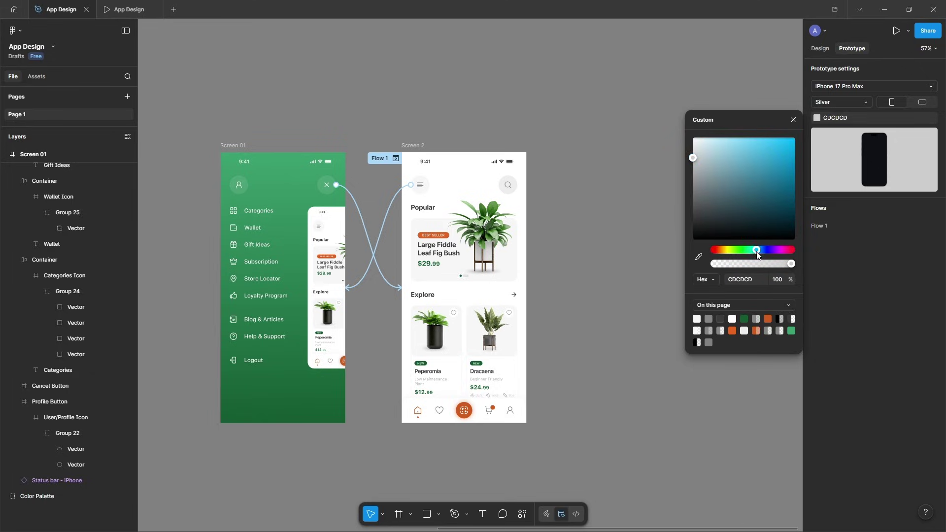
pyautogui.click(710, 138)
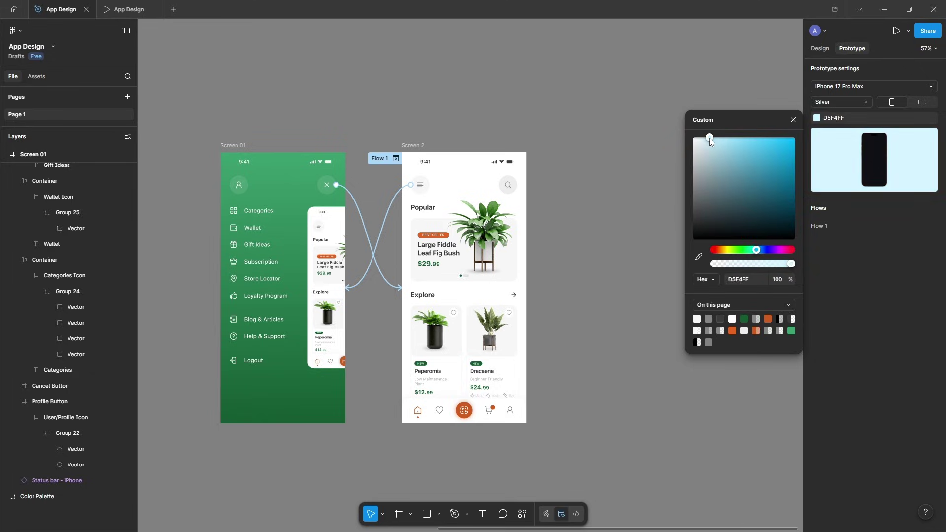
pyautogui.click(793, 120)
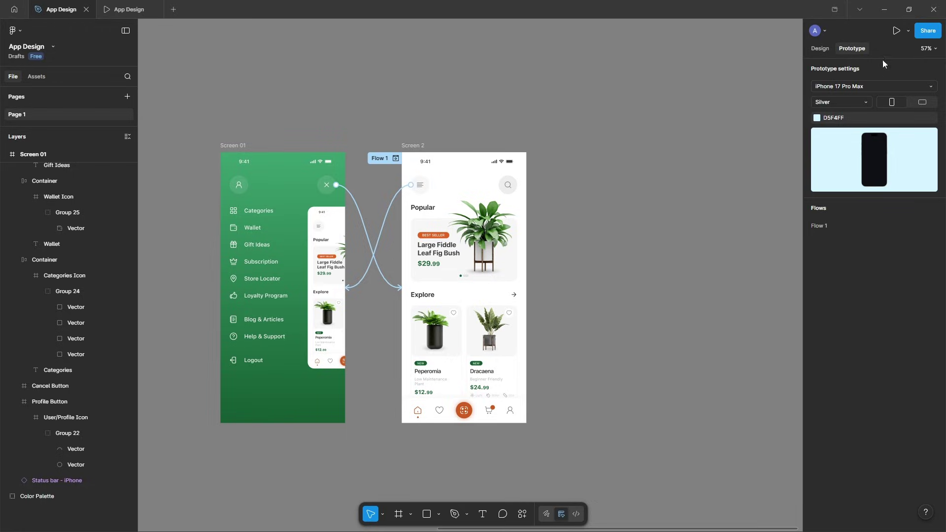
# Present the prototype again on the light blue background and replay the side menu's open and close animations
pyautogui.click(896, 31)
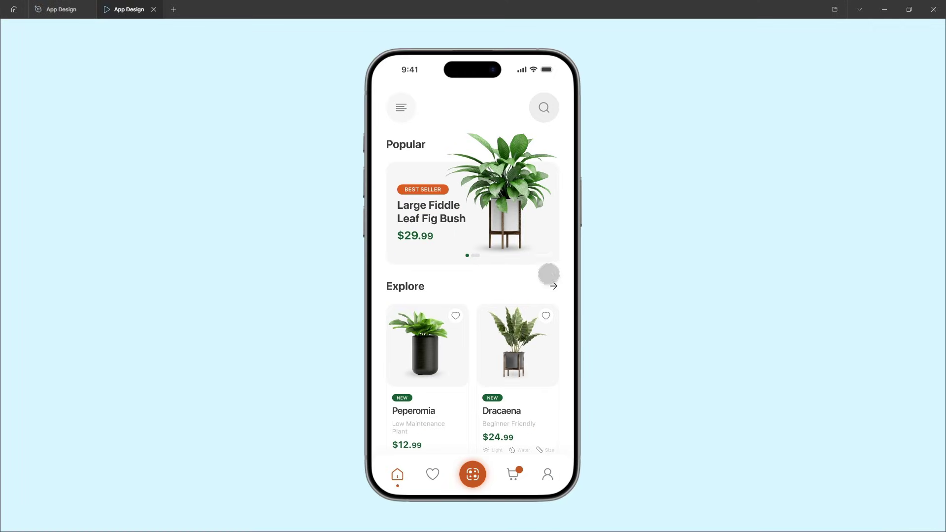
pyautogui.click(401, 107)
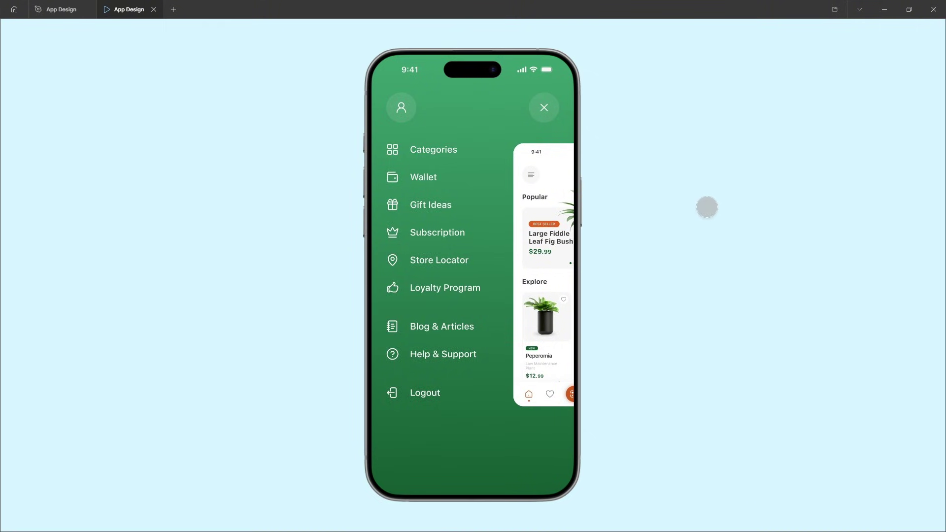
pyautogui.click(544, 107)
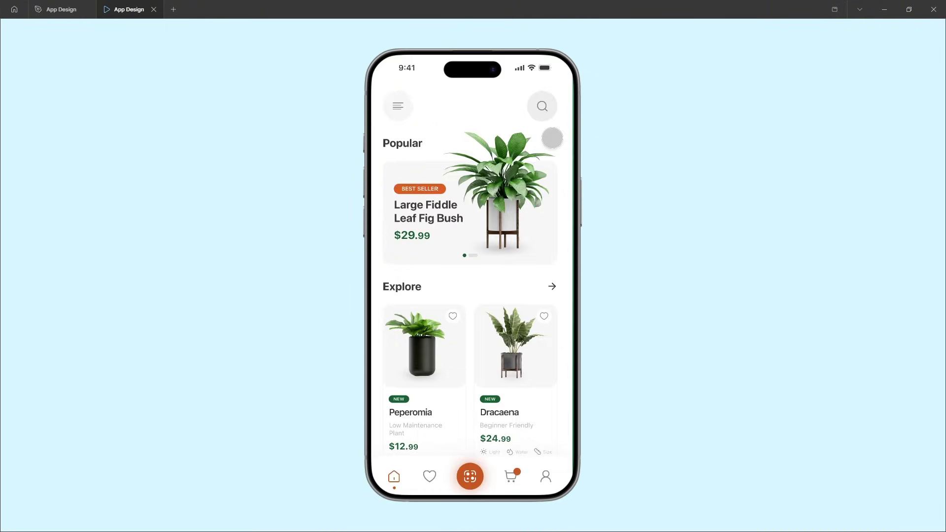
pyautogui.click(404, 112)
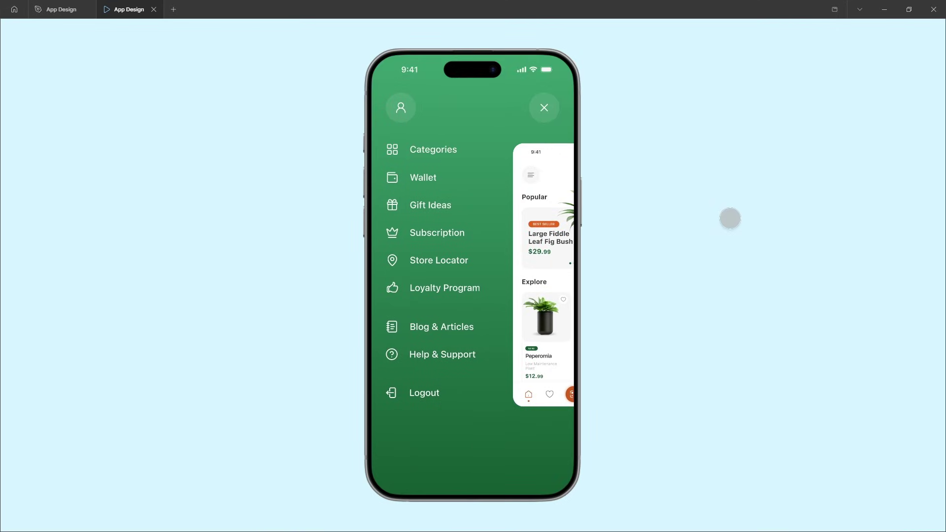